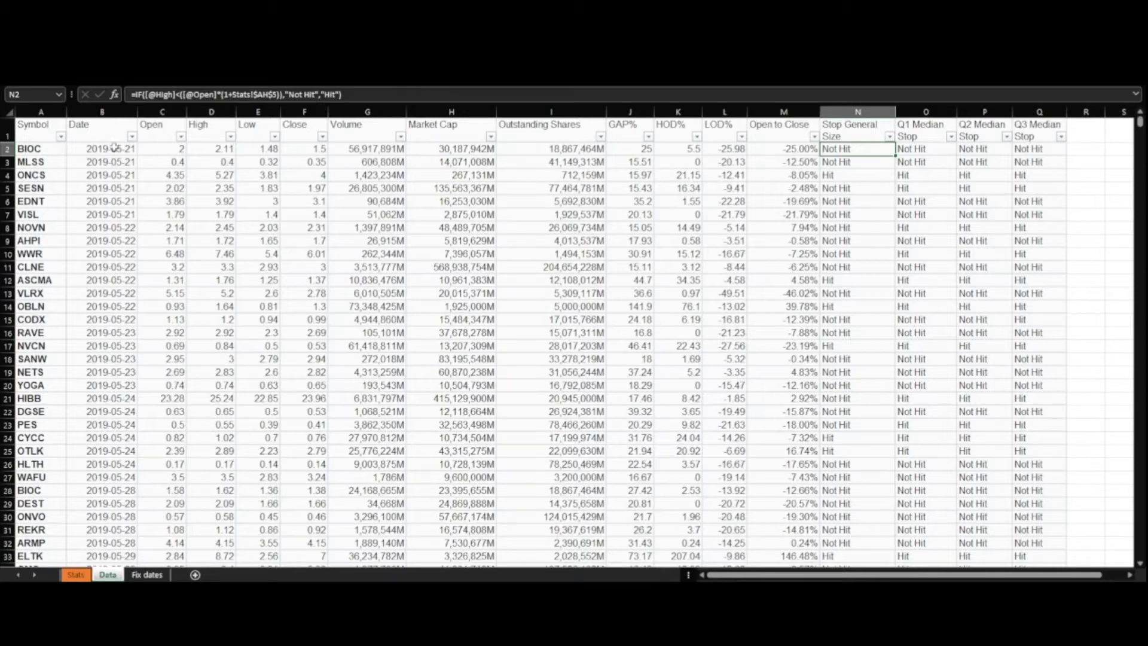
# - Review the Data sheet's source columns from Symbol to LOD% and the calculated columns from Open to Close to Q3 Median Stop
pyautogui.moveTo(37, 126); pyautogui.dragTo(741, 128)
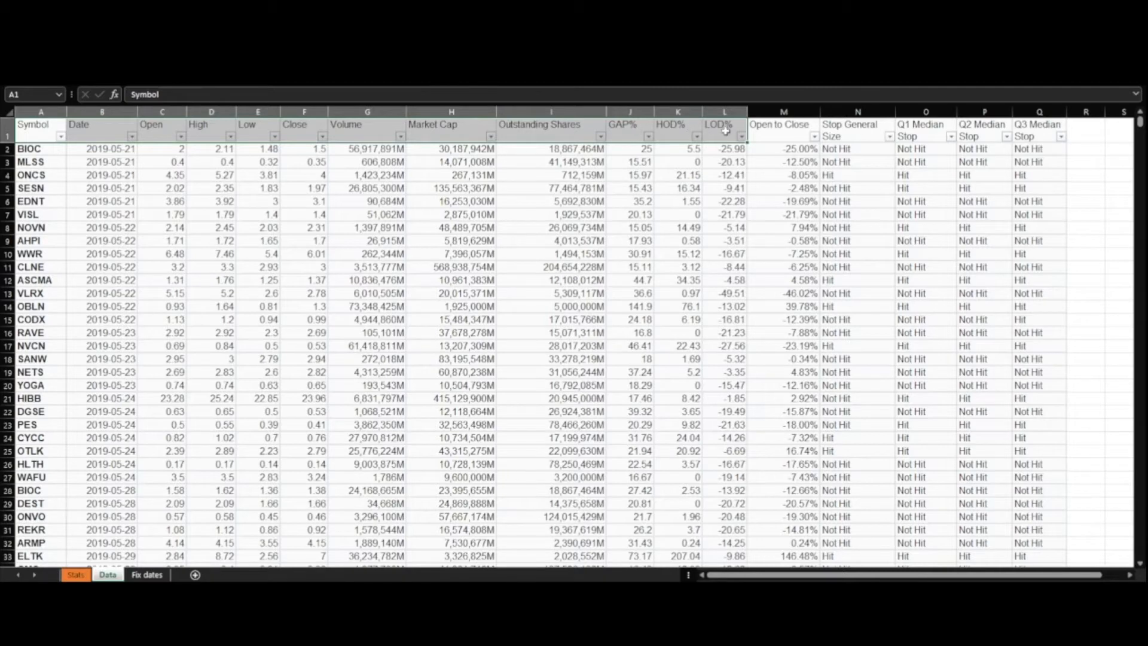
pyautogui.click(715, 187)
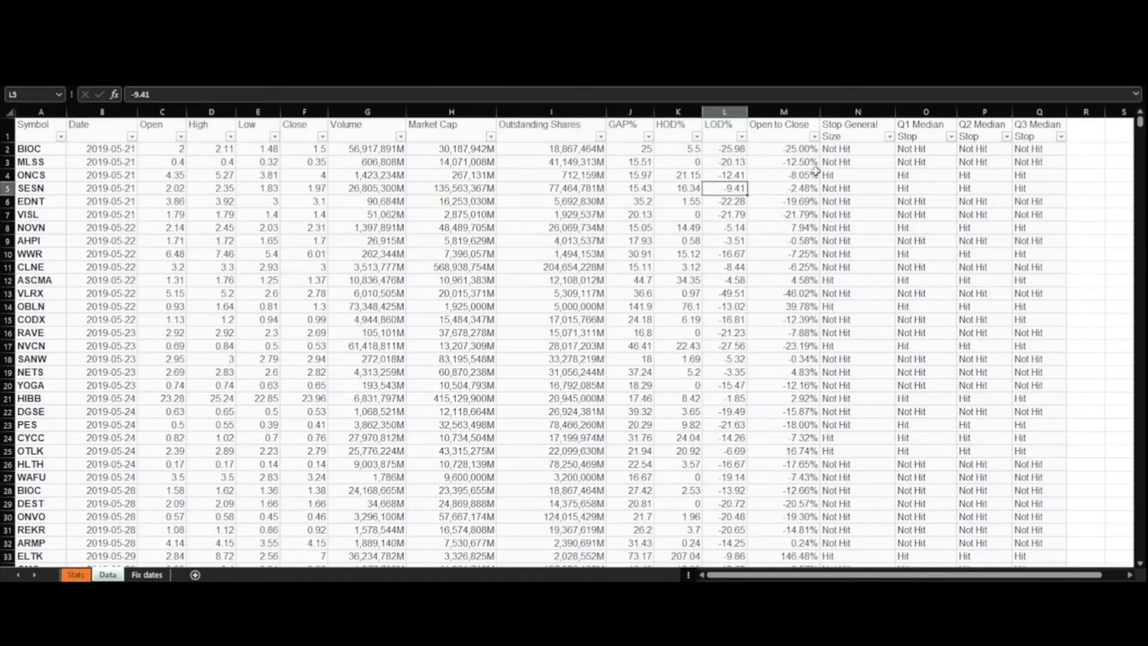
pyautogui.moveTo(772, 126); pyautogui.dragTo(1020, 136)
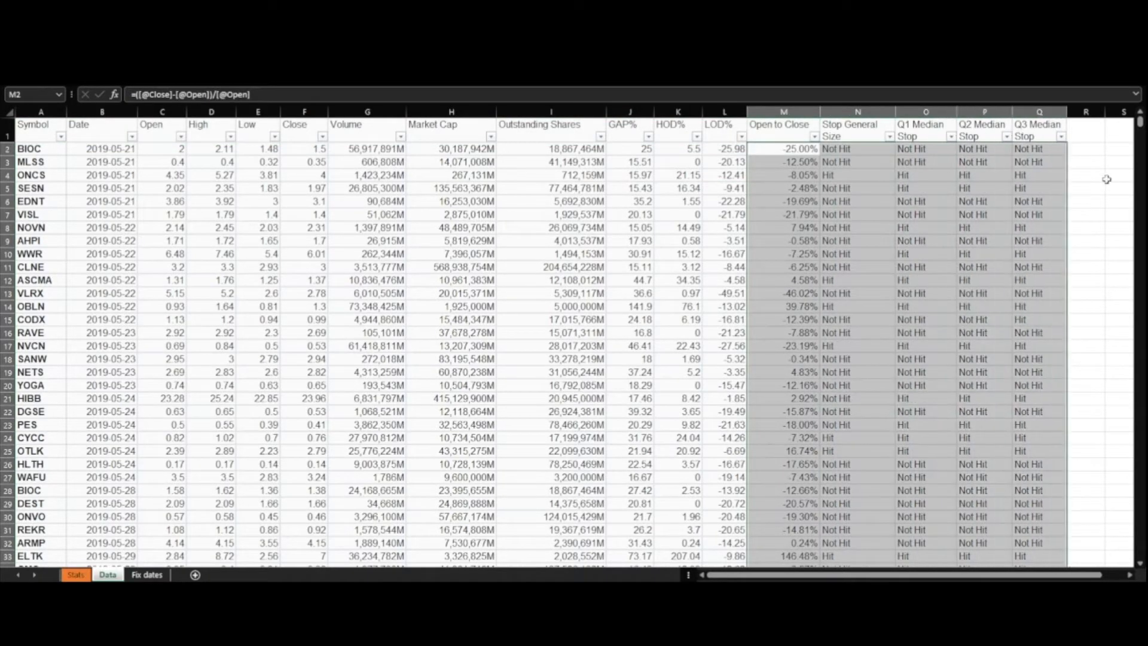
pyautogui.click(1107, 179)
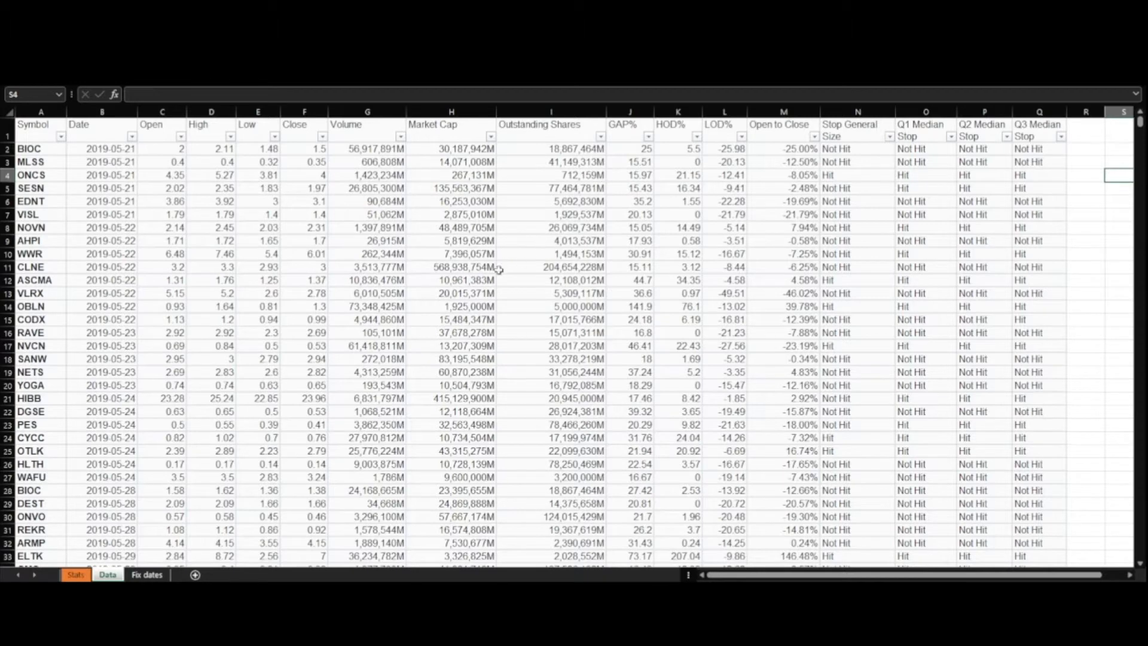
# - On the Stats sheet, examine the Quartile Ranges block and its QUARTILE formulas for Market Cap and O-S
pyautogui.click(76, 574)
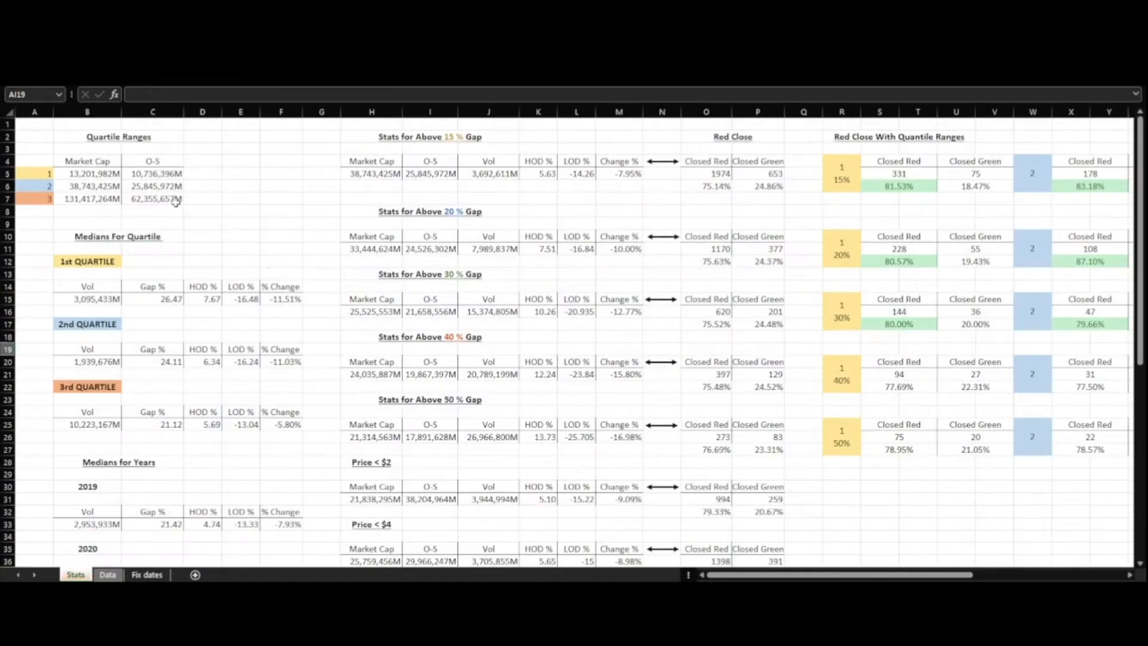
pyautogui.moveTo(67, 145); pyautogui.dragTo(179, 198)
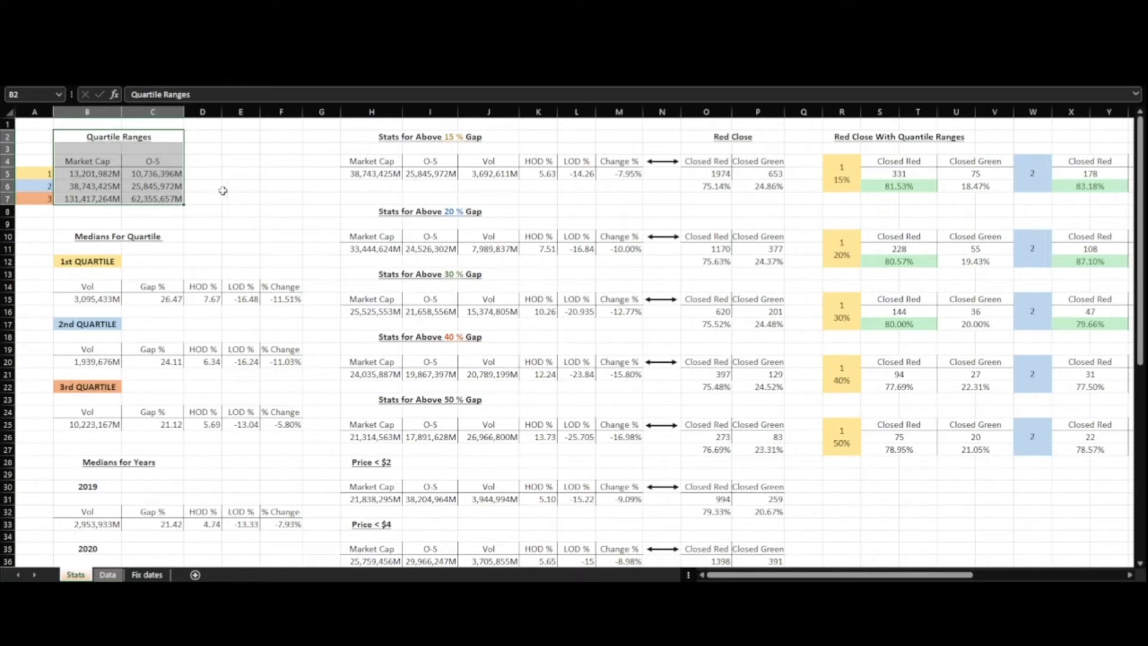
pyautogui.click(206, 210)
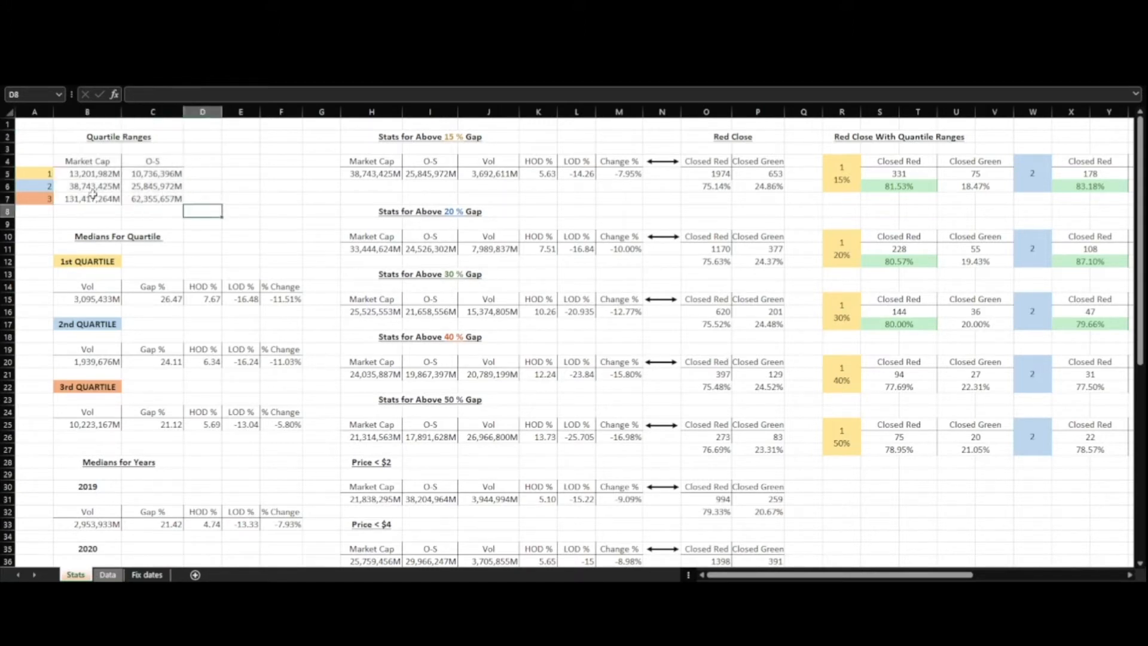
pyautogui.click(90, 174)
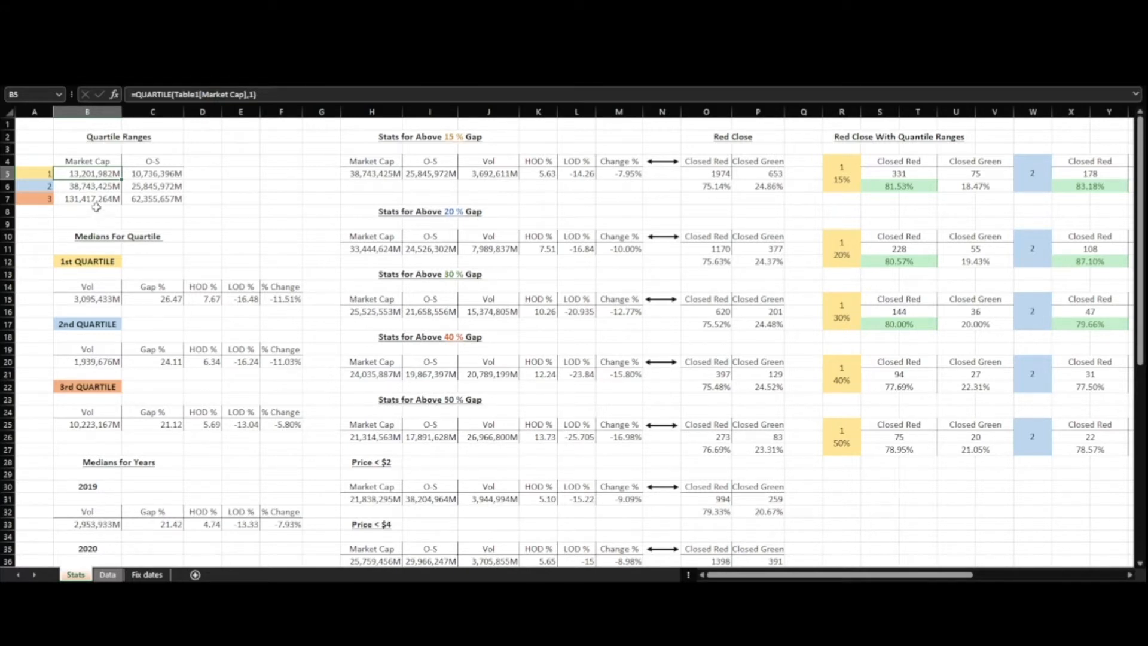
pyautogui.click(200, 214)
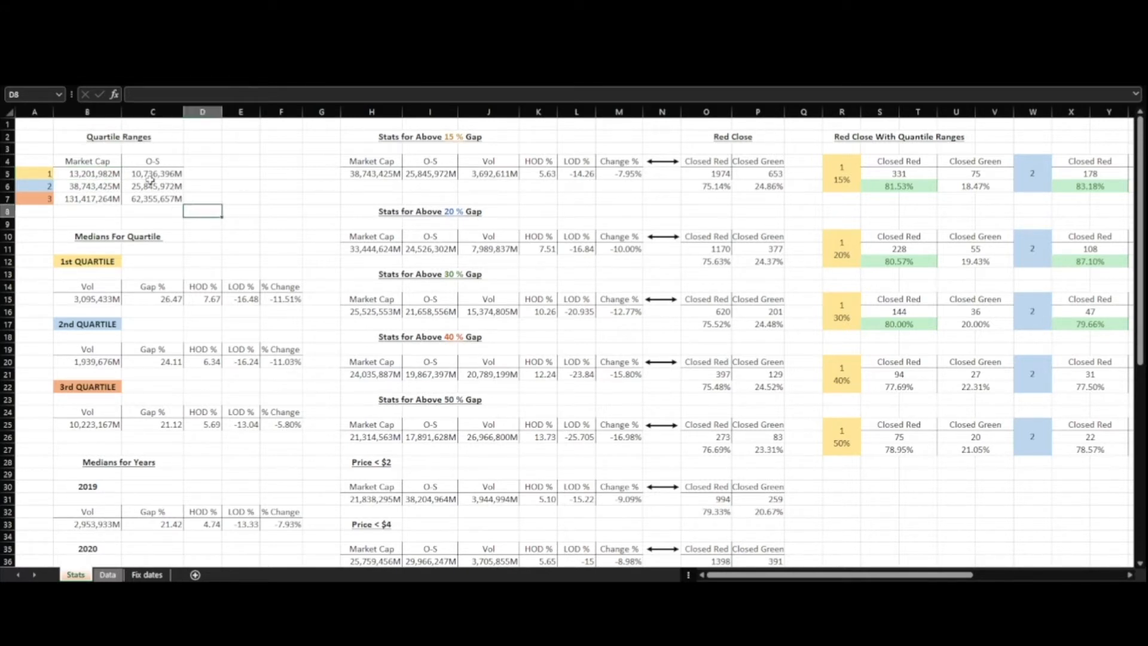
pyautogui.click(147, 177)
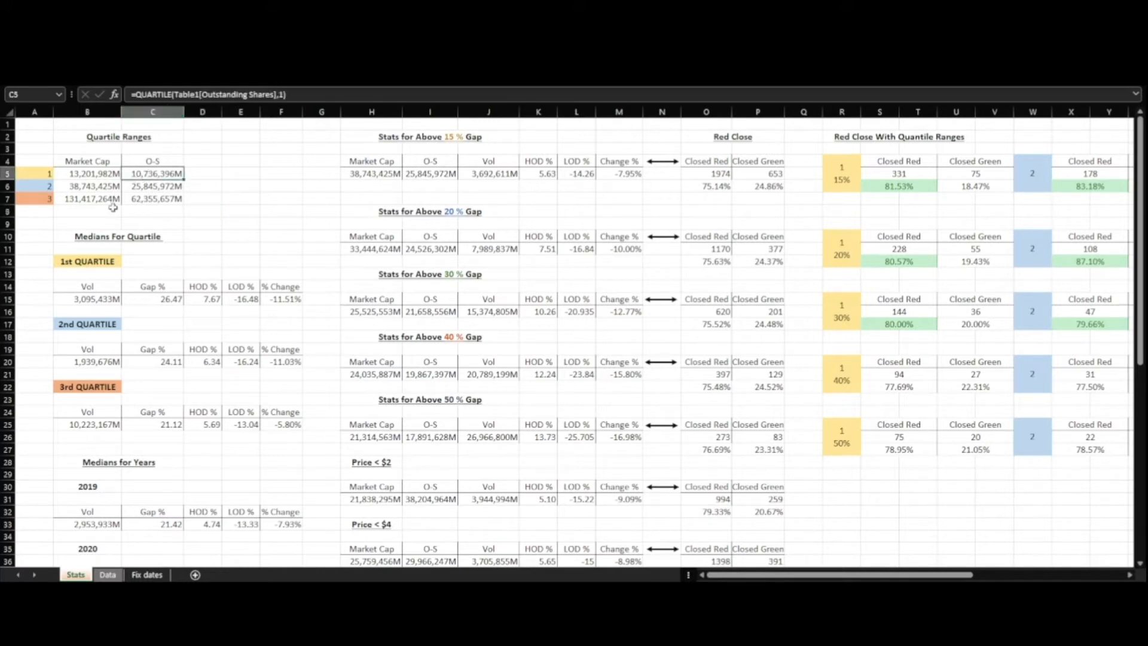
pyautogui.moveTo(81, 173); pyautogui.dragTo(126, 182)
pyautogui.click(245, 186)
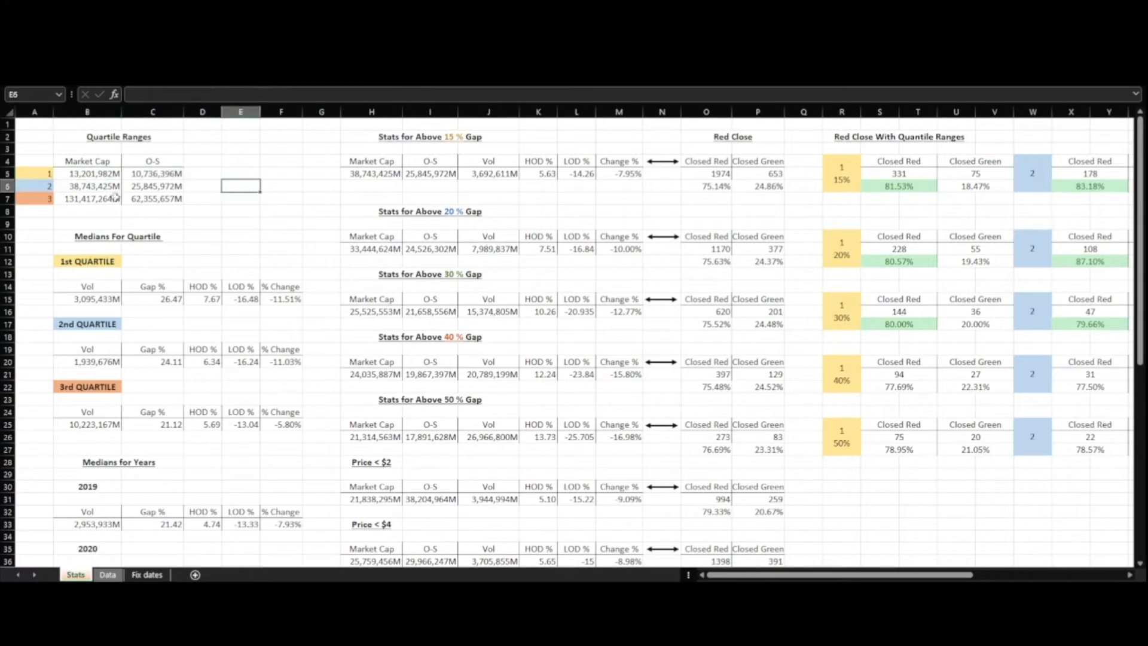
pyautogui.click(78, 185)
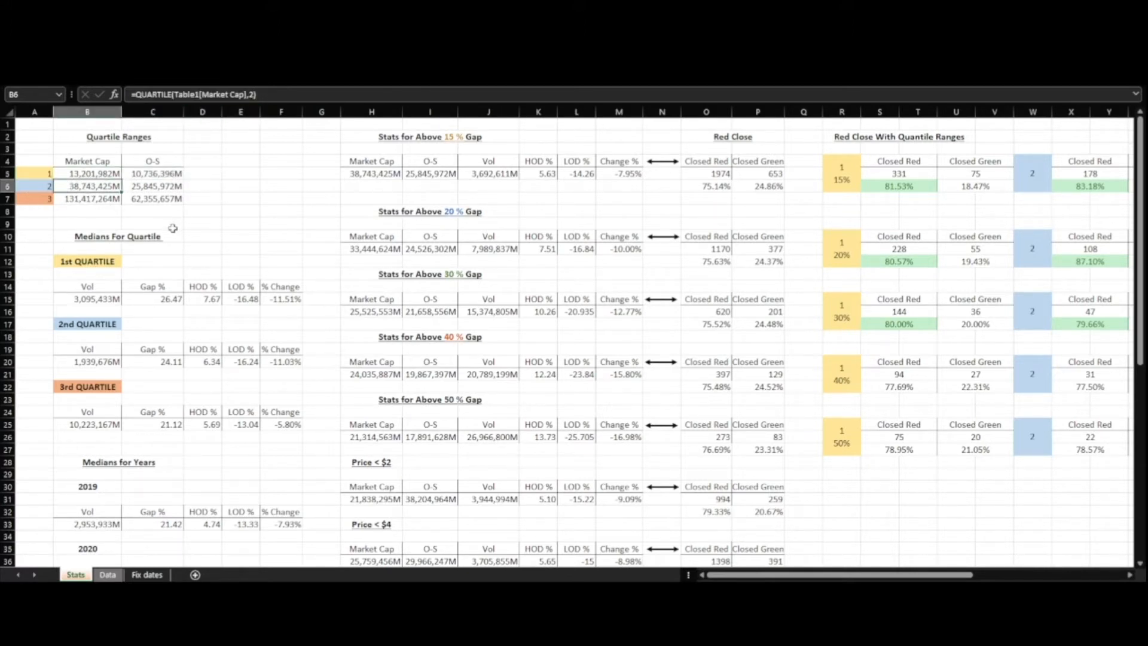
pyautogui.click(226, 236)
# - Inspect the formula behind the Open to Close column on the Data sheet
pyautogui.scroll(-1, 107, 254)
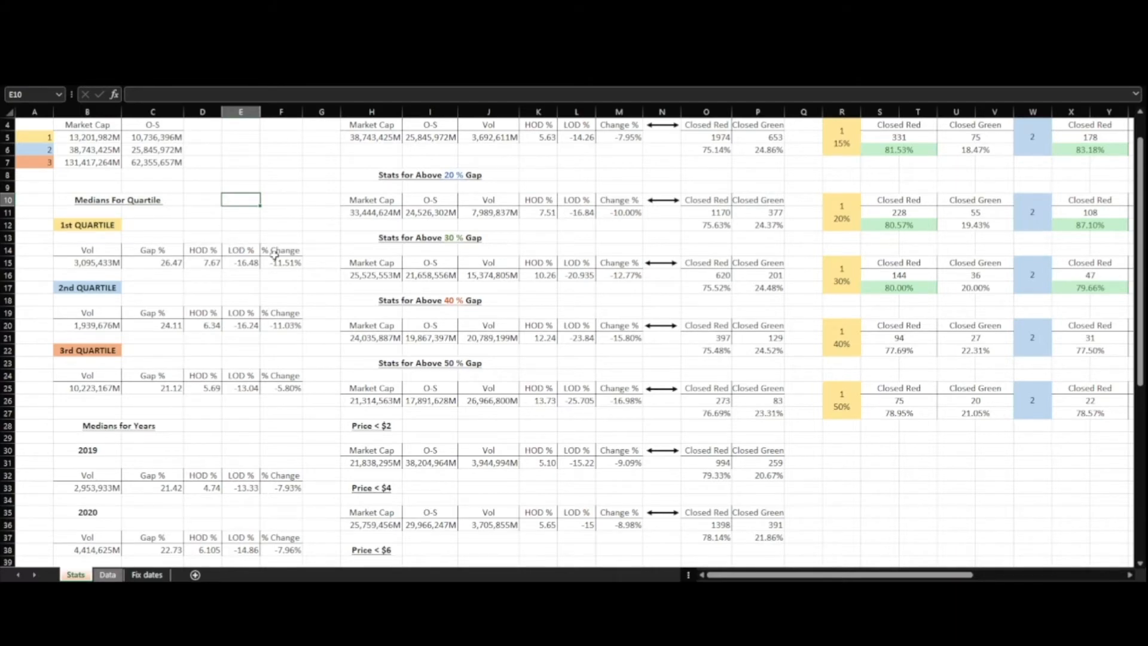
pyautogui.click(119, 575)
pyautogui.click(780, 151)
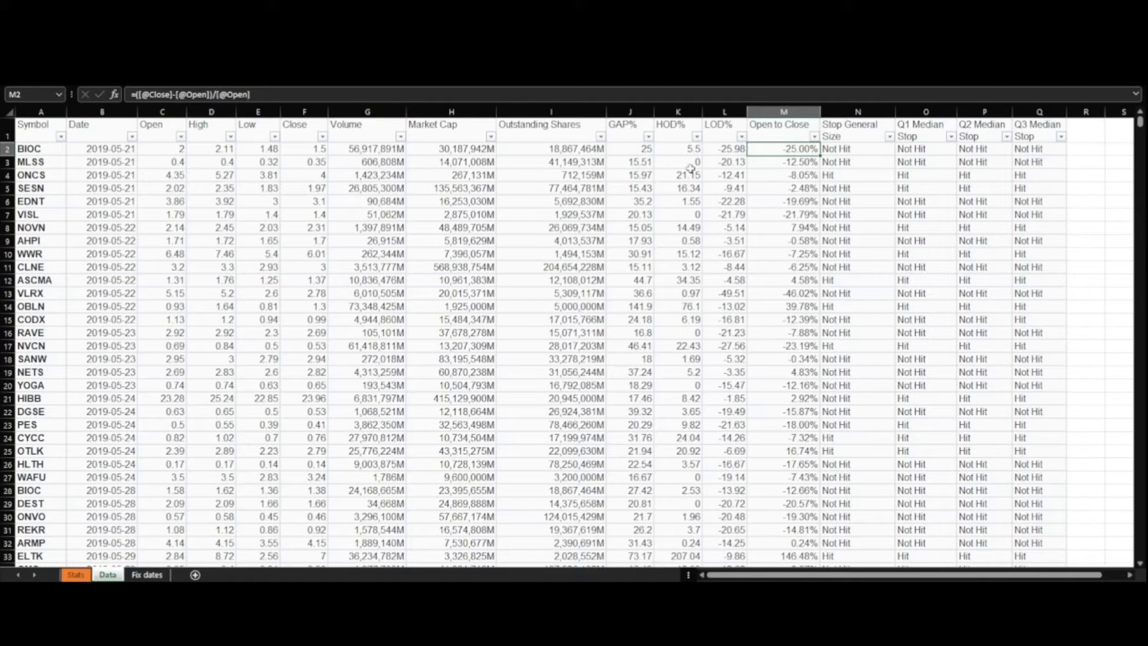
pyautogui.click(786, 186)
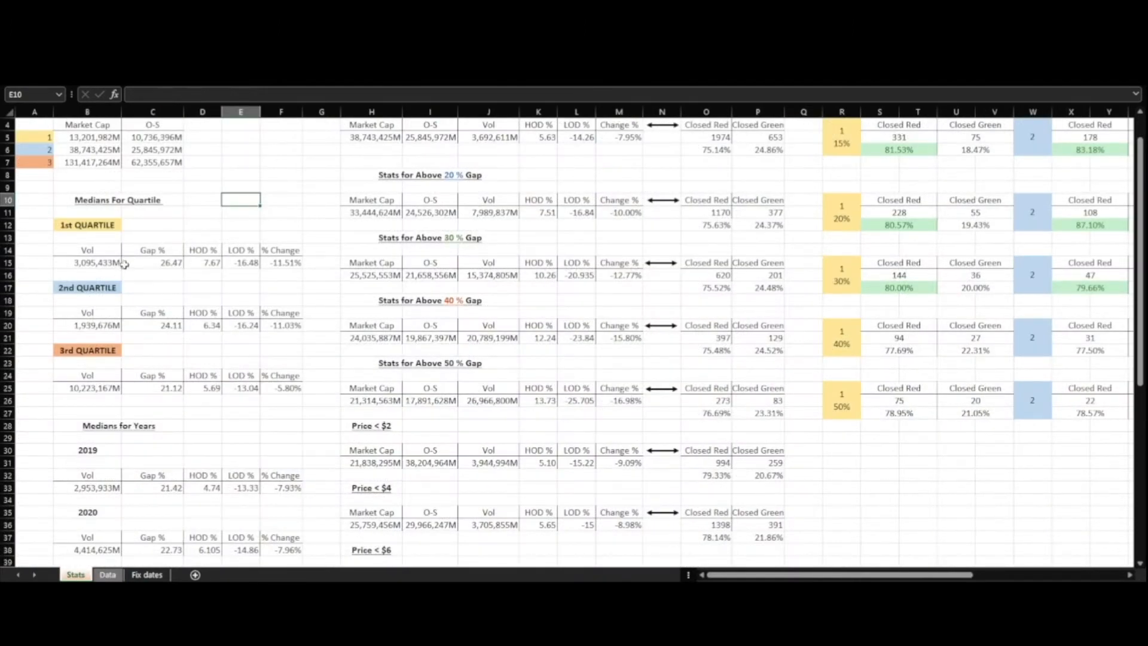
# - Inspect the 1st quartile median formulas on the Stats sheet for Vol, Gap %, HOD %, LOD % and % Change
pyautogui.click(110, 263)
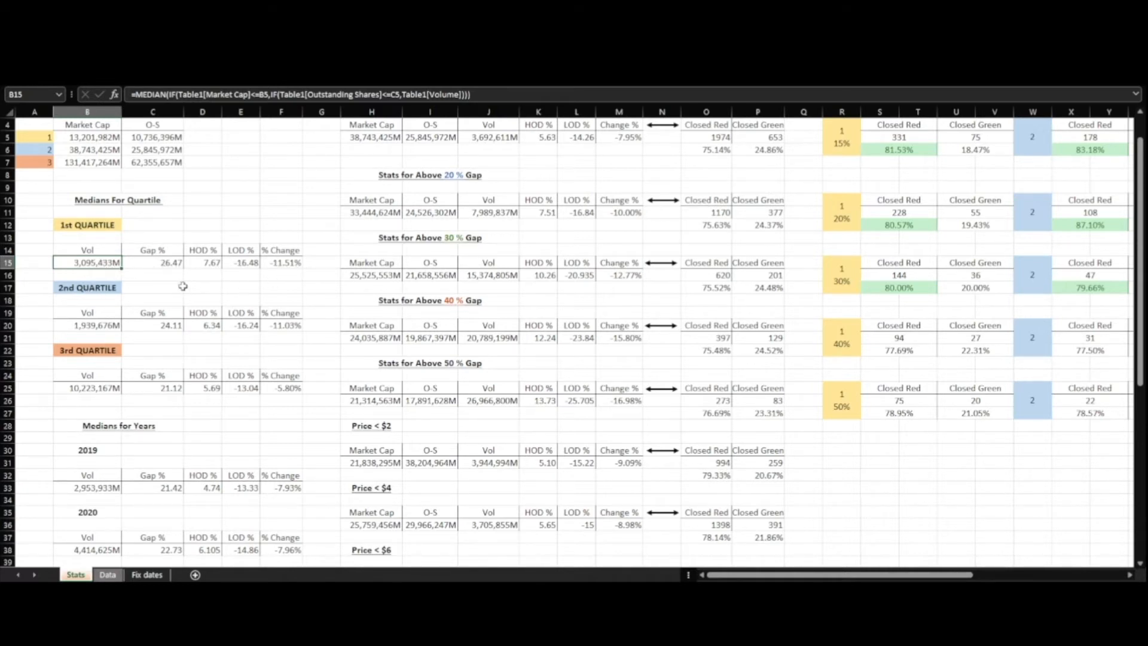
pyautogui.click(160, 263)
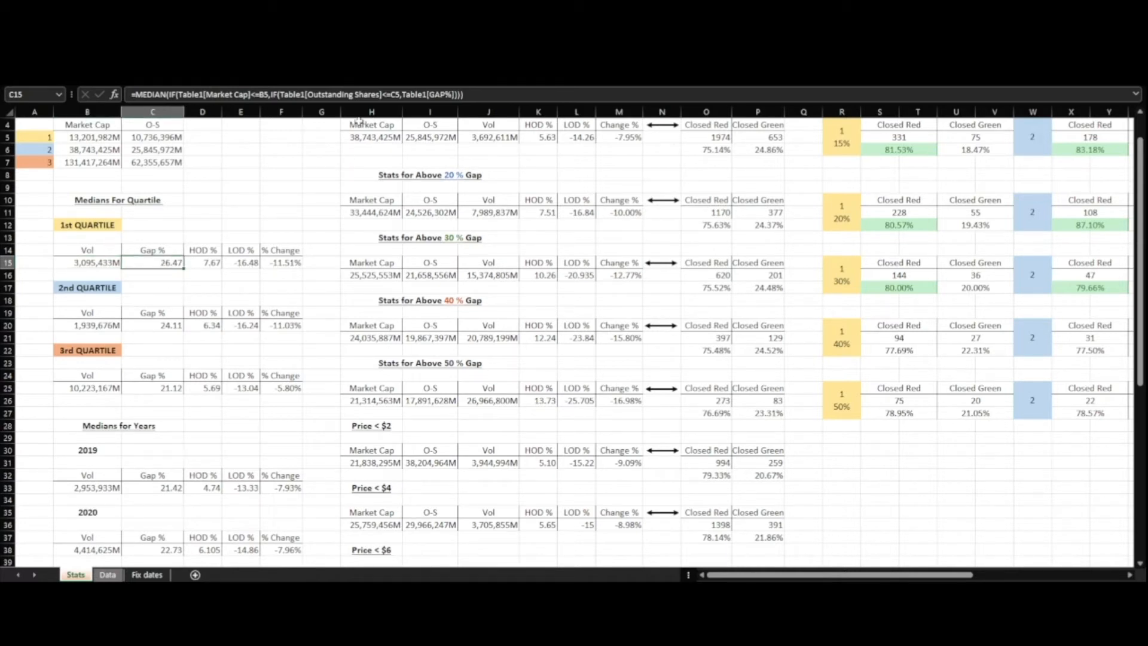
pyautogui.click(215, 264)
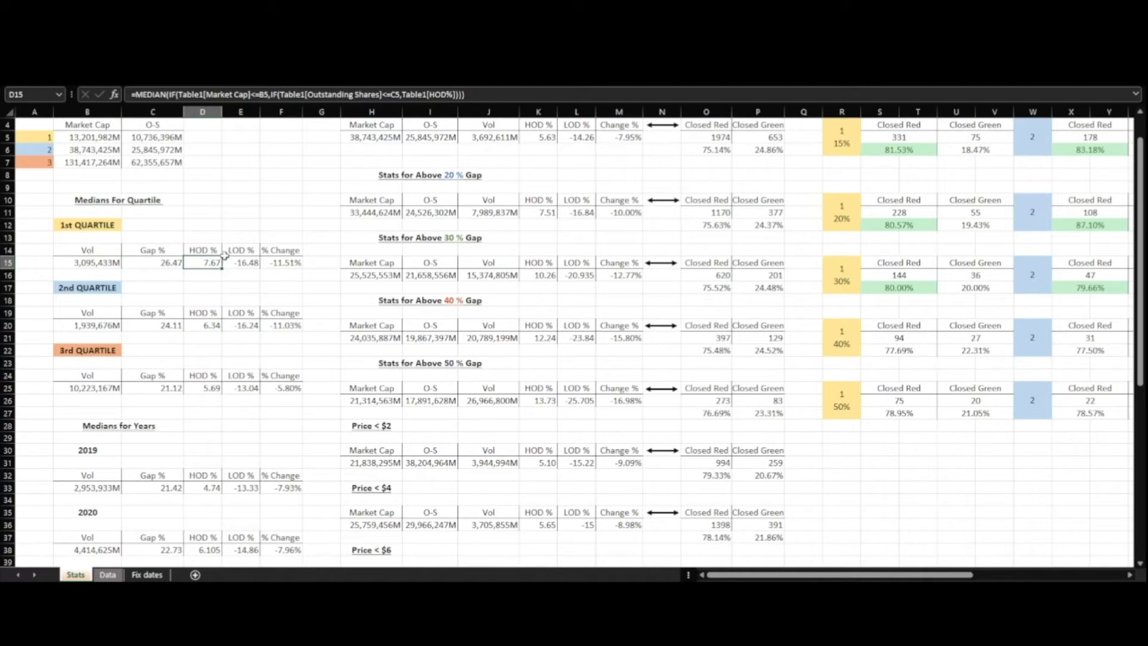
pyautogui.click(239, 262)
pyautogui.click(279, 262)
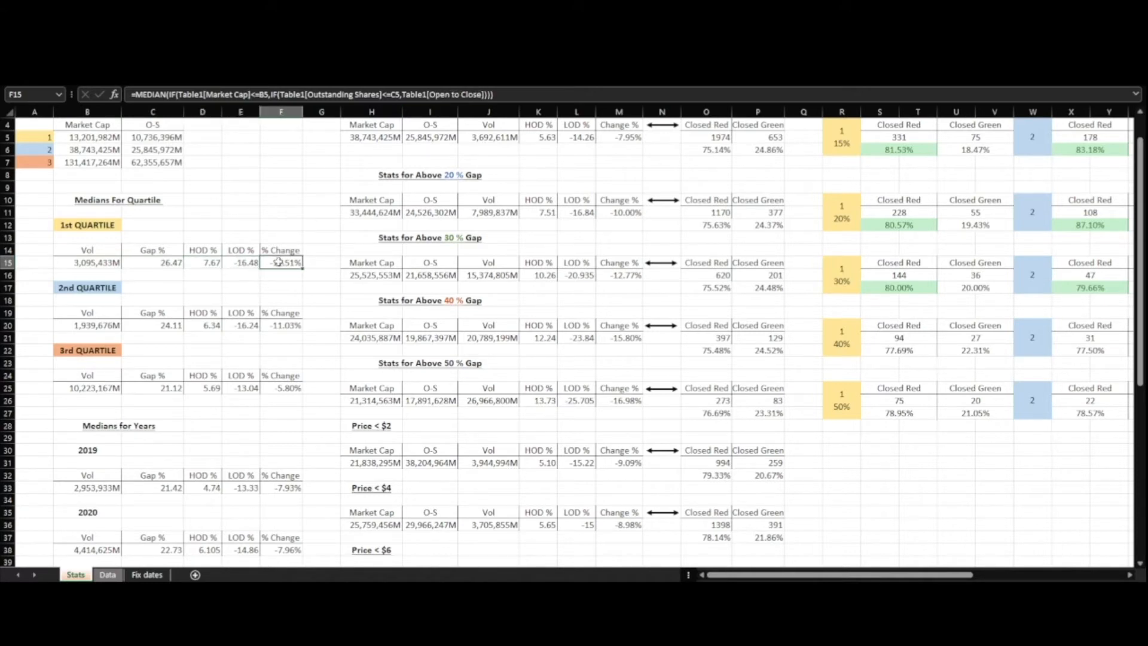
pyautogui.click(264, 289)
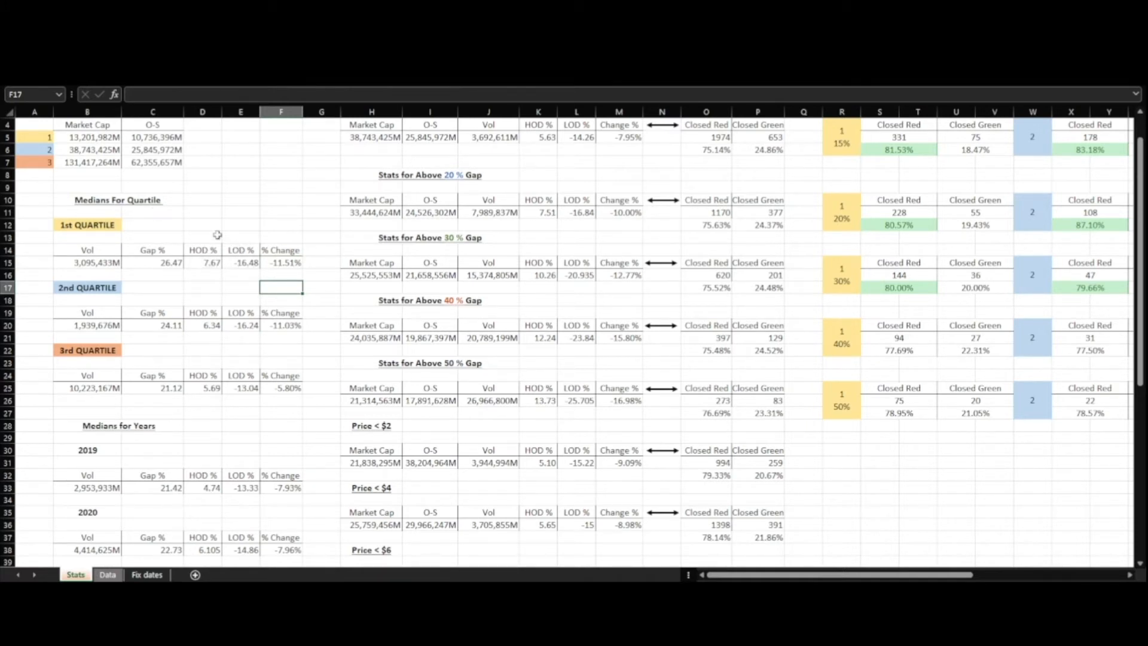
# - Examine the cell references in the 2nd quartile's Vol median formula, leaving the formula as it is
pyautogui.scroll(1, 198, 231)
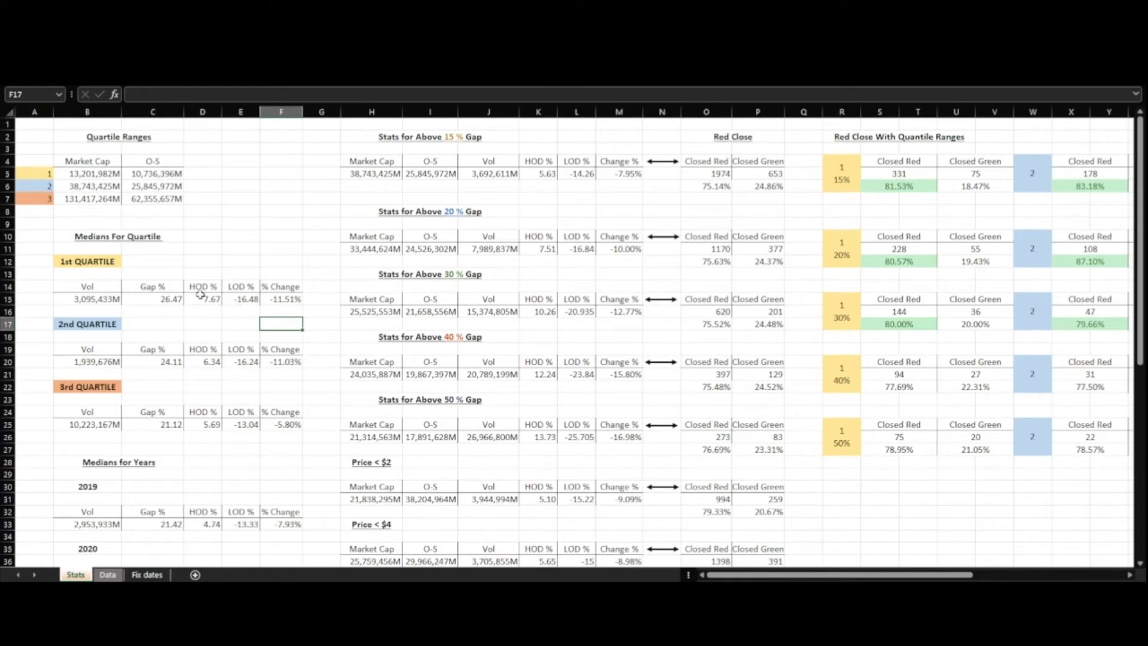
pyautogui.scroll(-1, 194, 326)
pyautogui.scroll(-1, 195, 326)
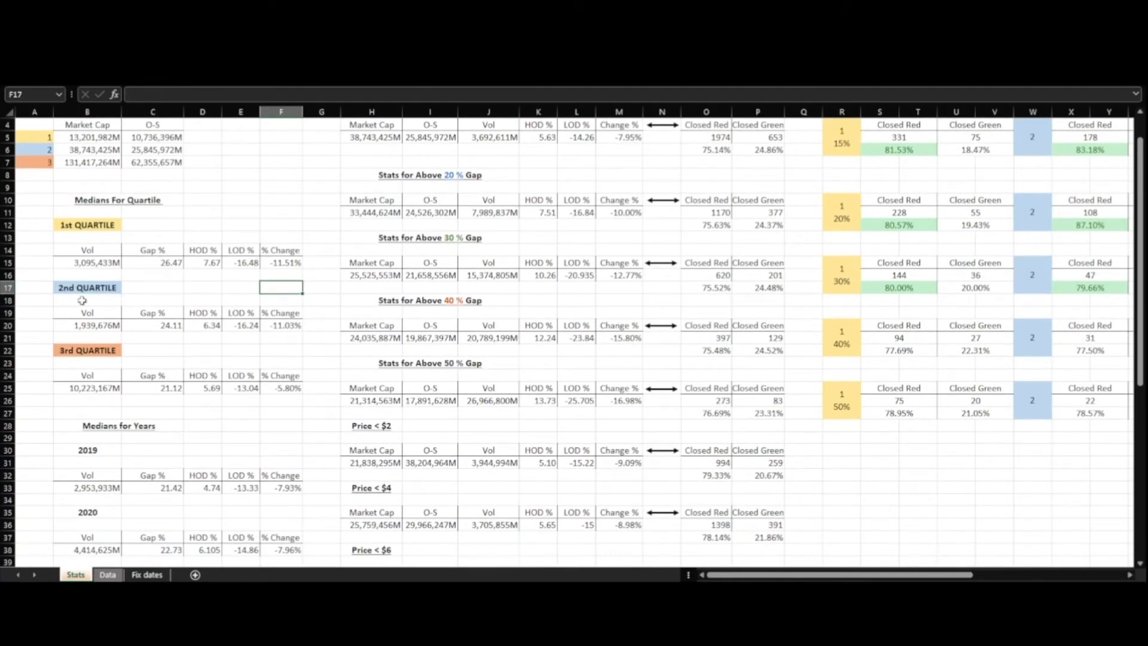
pyautogui.scroll(-1, 85, 297)
pyautogui.scroll(1, 89, 304)
pyautogui.click(95, 325)
pyautogui.click(501, 90)
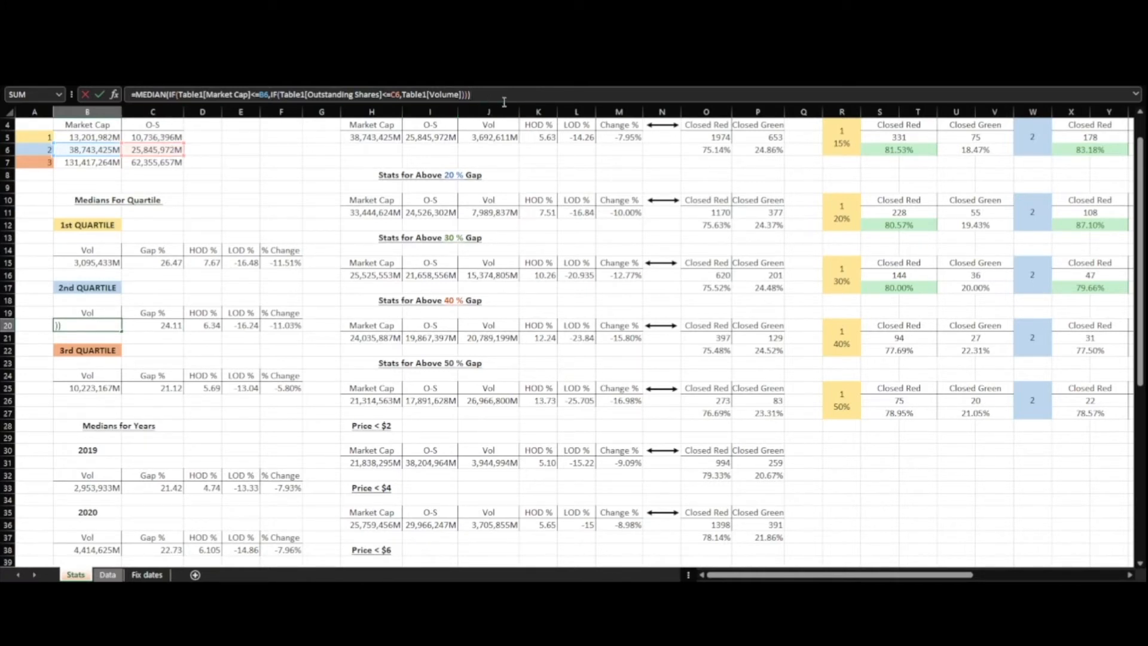
pyautogui.press('Return')
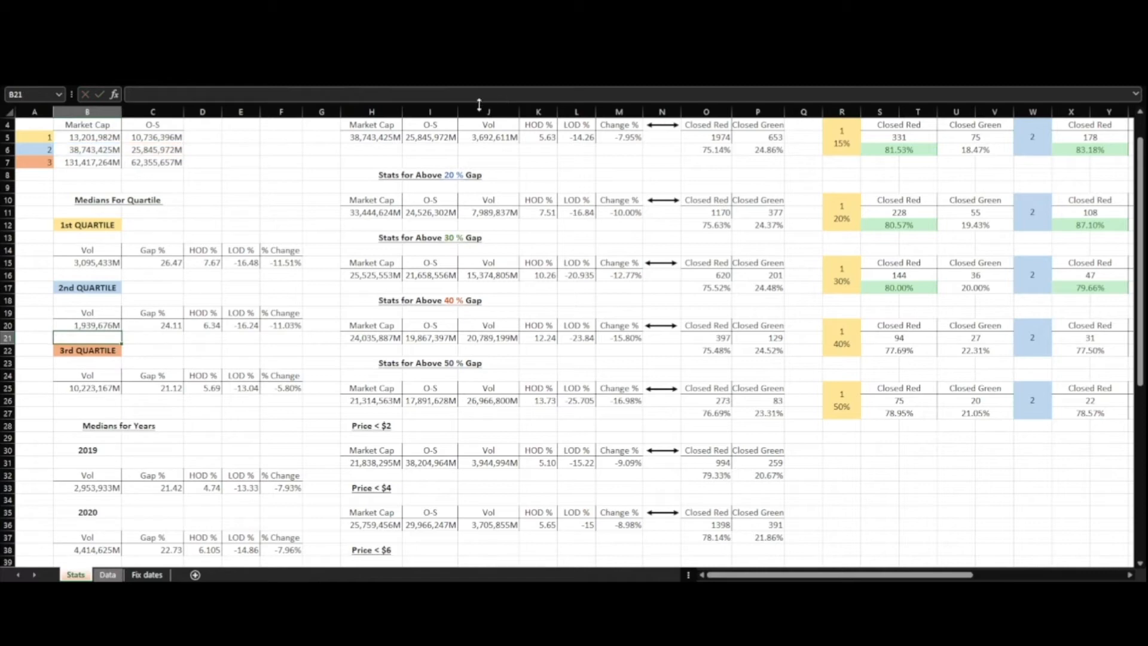
# - Examine the Closed Red COUNTIFS formula for quartile 1 at 15% gap, tracing its criteria to the quartile ranges
pyautogui.scroll(-1, 316, 358)
pyautogui.scroll(-1, 315, 369)
pyautogui.scroll(3, 313, 366)
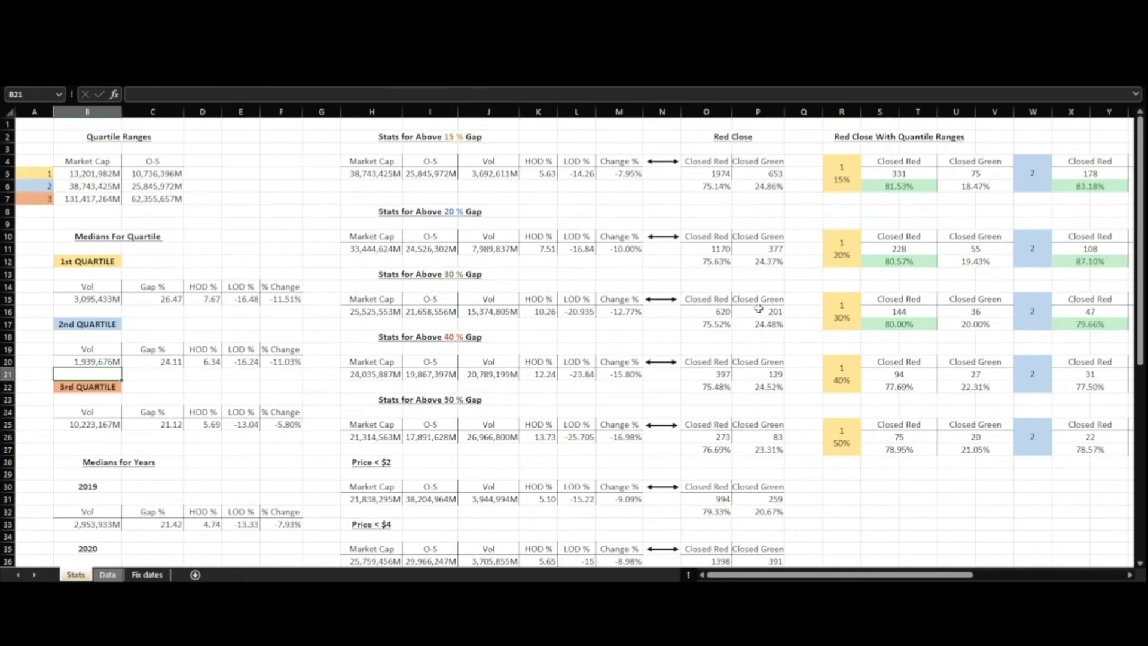
pyautogui.hscroll(6, 880, 557)
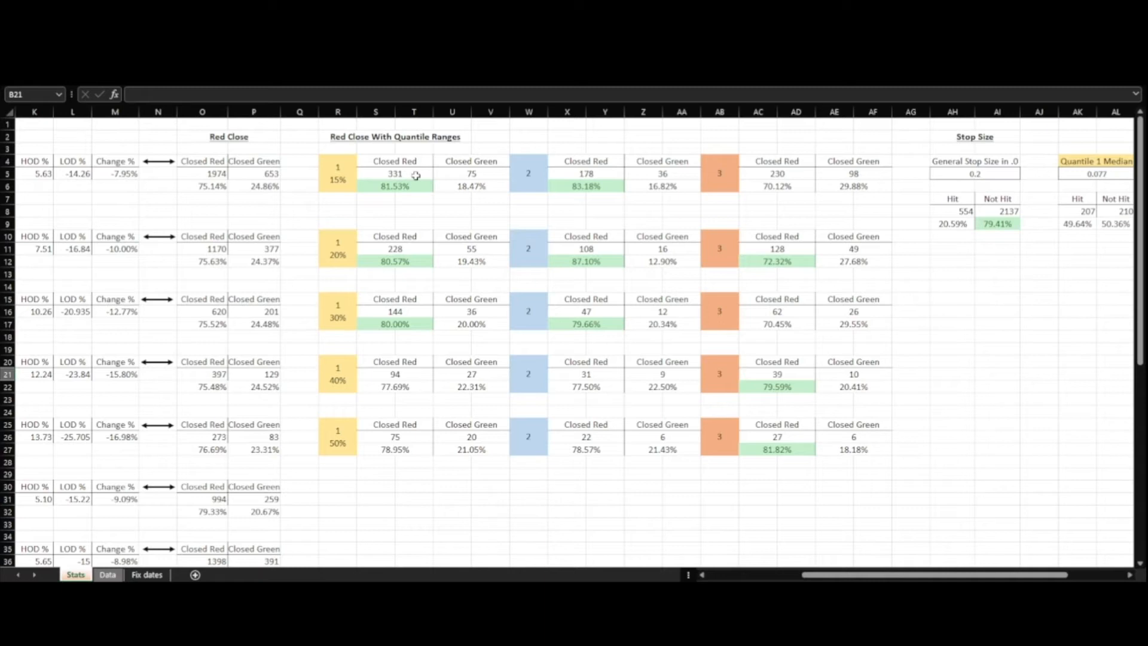
pyautogui.click(416, 175)
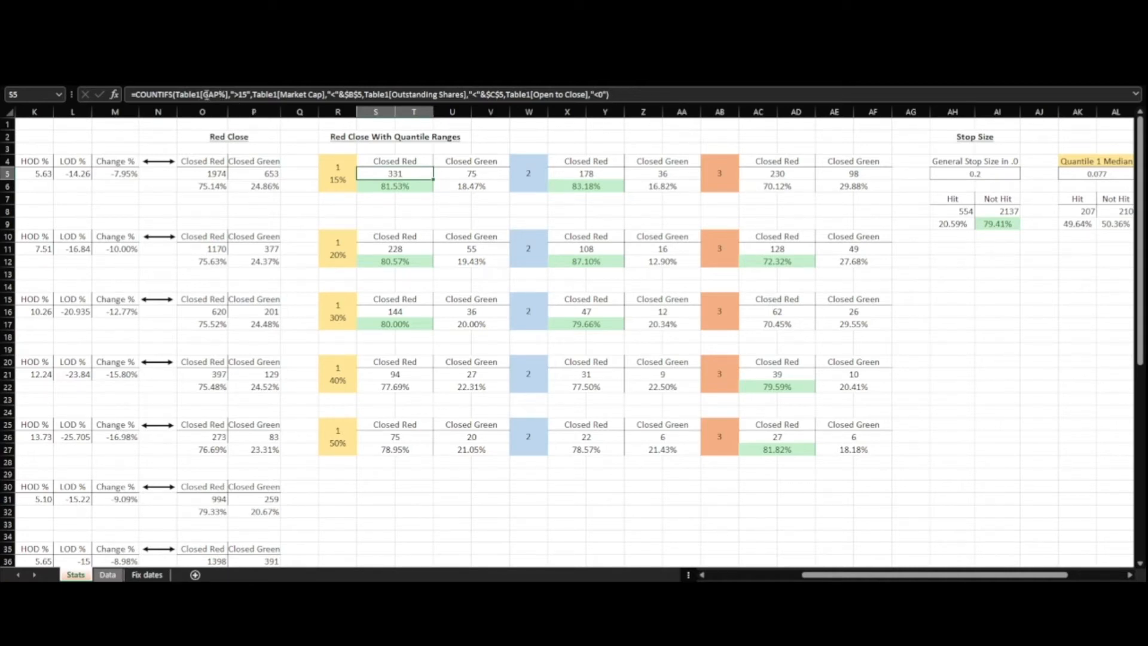
pyautogui.moveTo(825, 575); pyautogui.dragTo(752, 536)
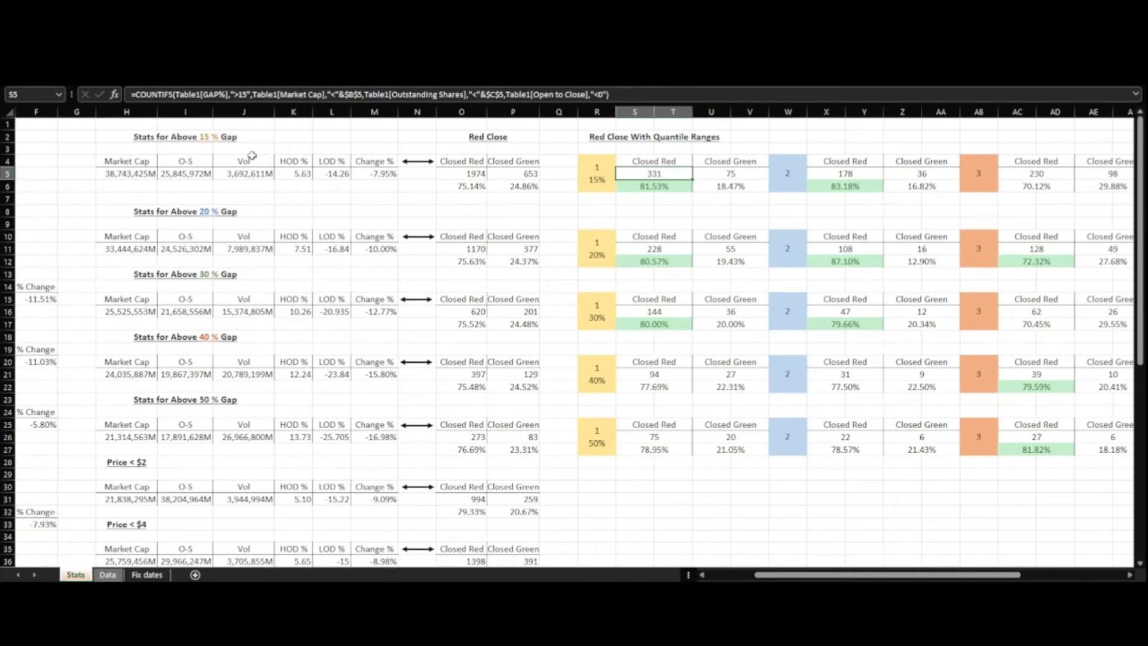
pyautogui.click(269, 112)
pyautogui.moveTo(774, 574); pyautogui.dragTo(726, 574)
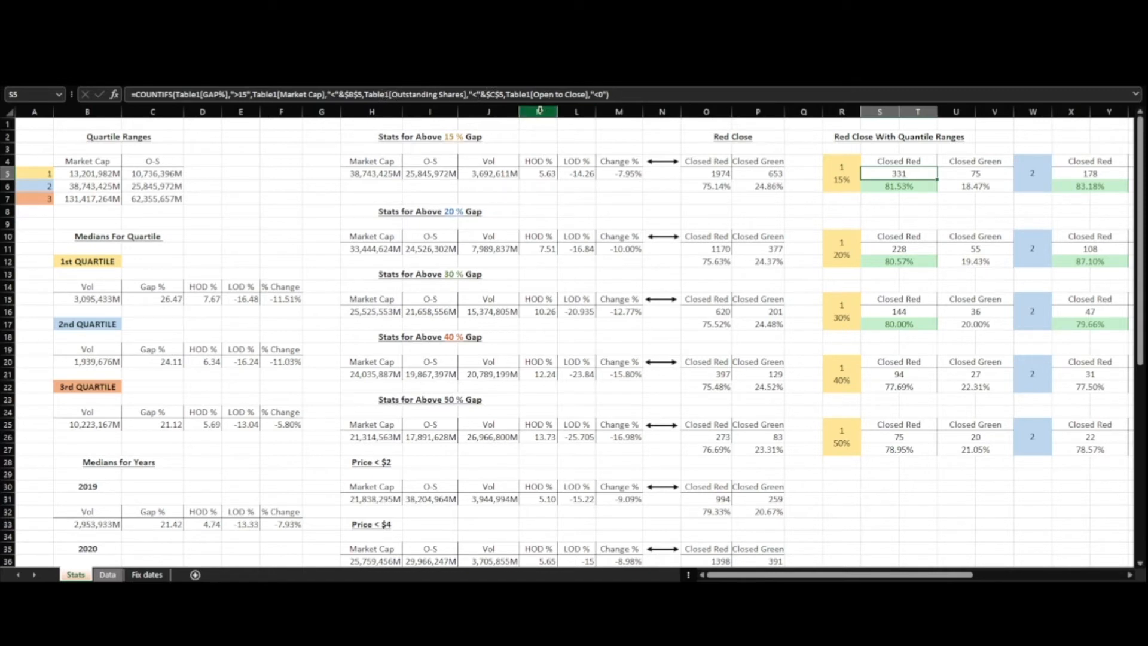
pyautogui.moveTo(792, 577); pyautogui.dragTo(846, 575)
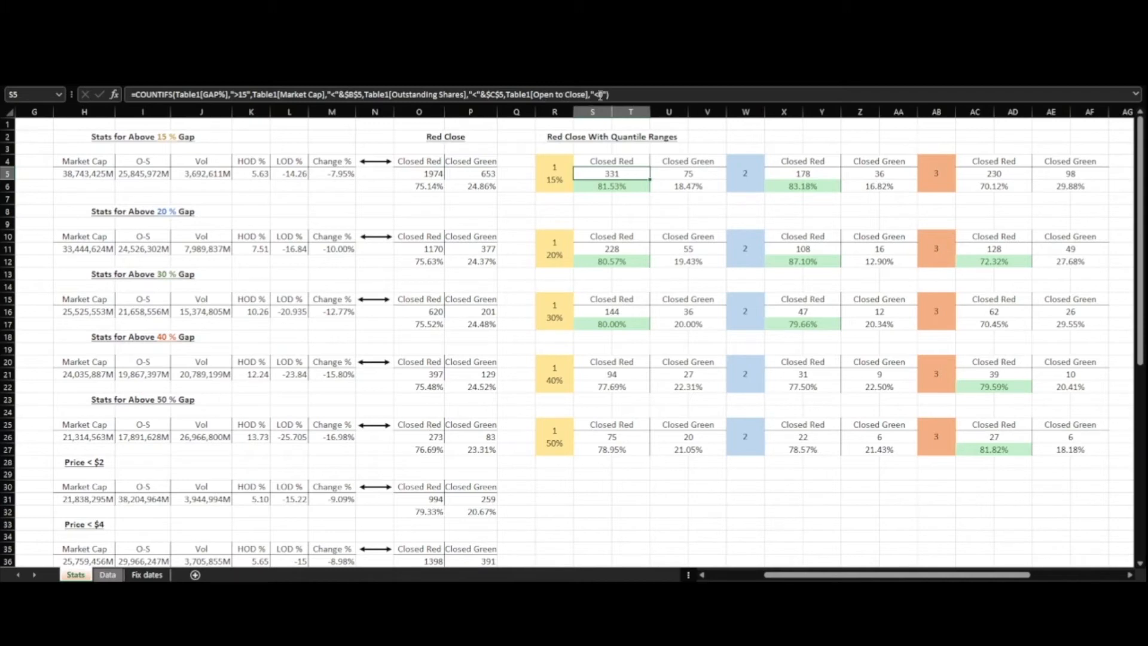
# - Check the Data sheet's Open to Close column, and inspect the Stats sheet's Closed Green formula for quartile 1 at 15% gap
pyautogui.click(108, 574)
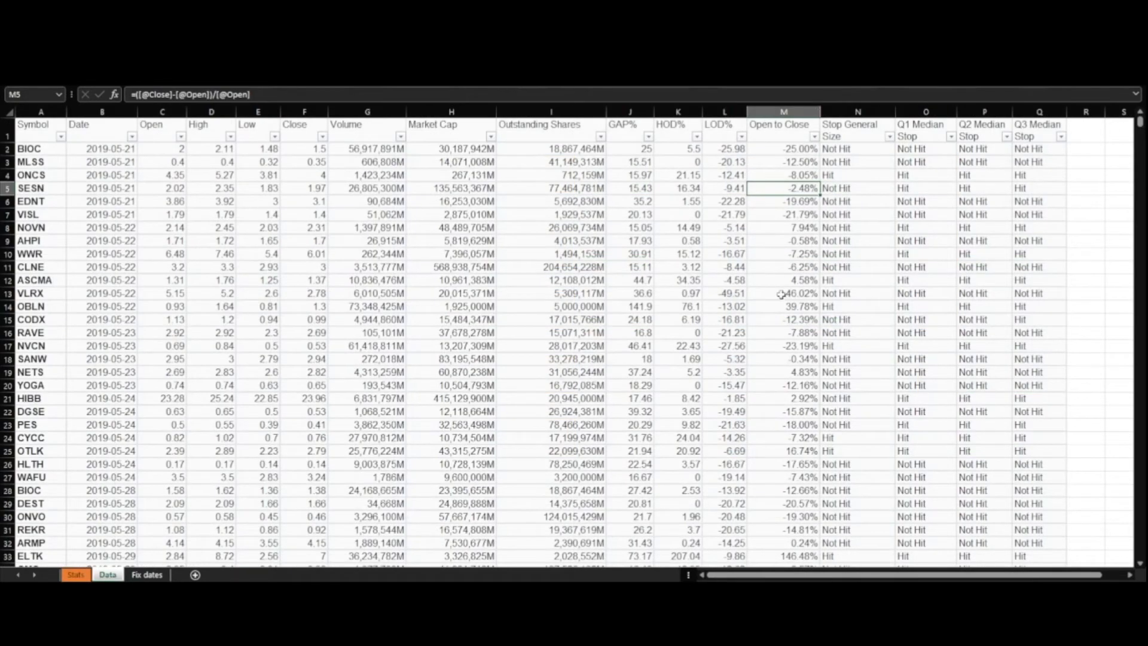
pyautogui.click(75, 574)
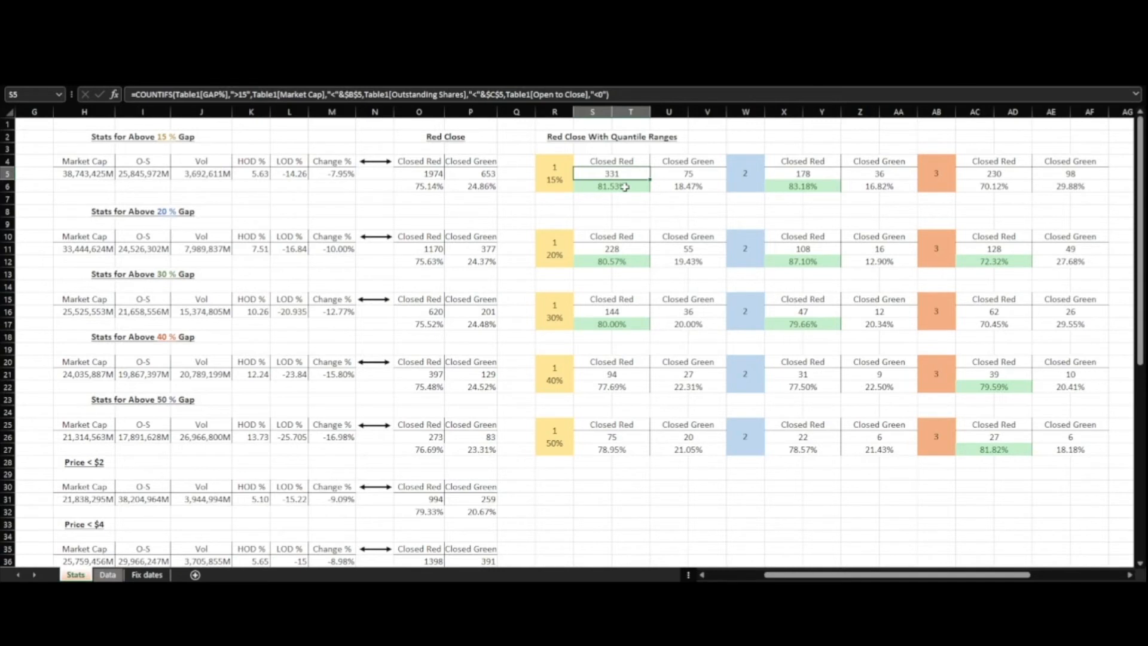
pyautogui.click(616, 209)
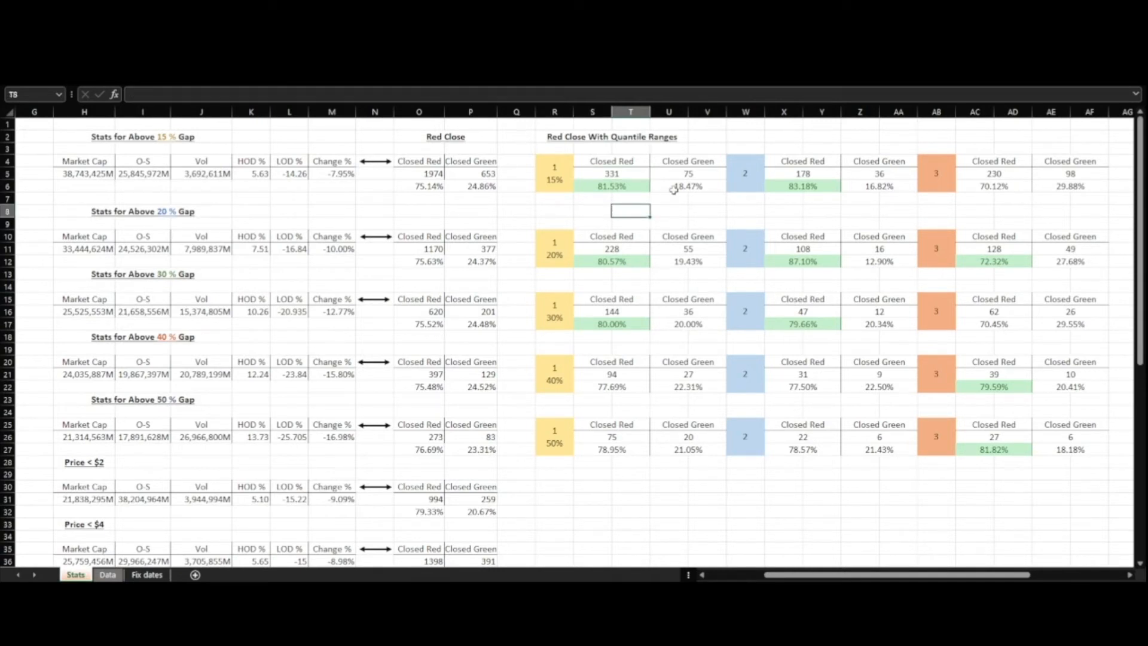
pyautogui.click(675, 176)
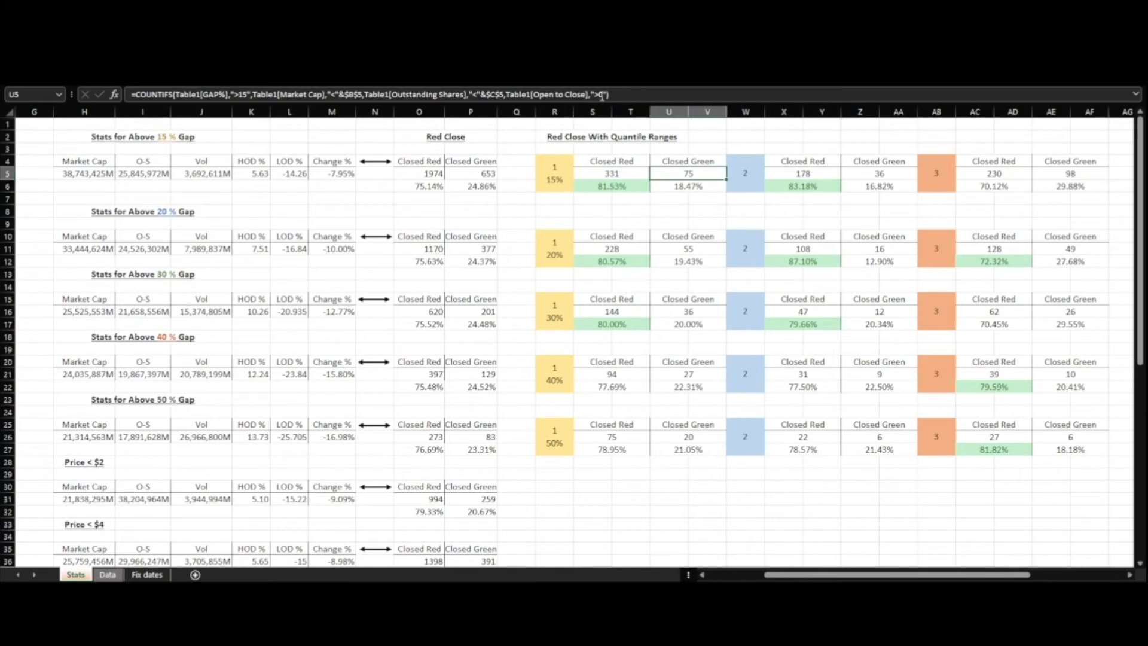
pyautogui.click(696, 200)
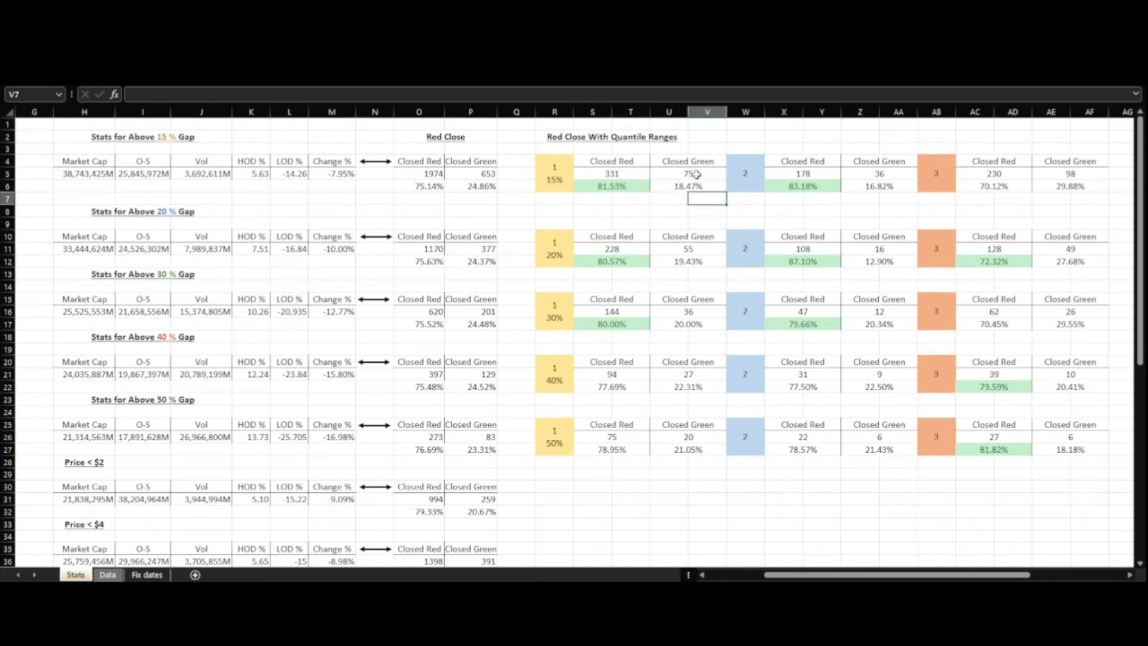
# - Examine the Closed Red percentage formula for quartile 1 at 15% gap on the Stats sheet, leaving it as it is
pyautogui.click(618, 191)
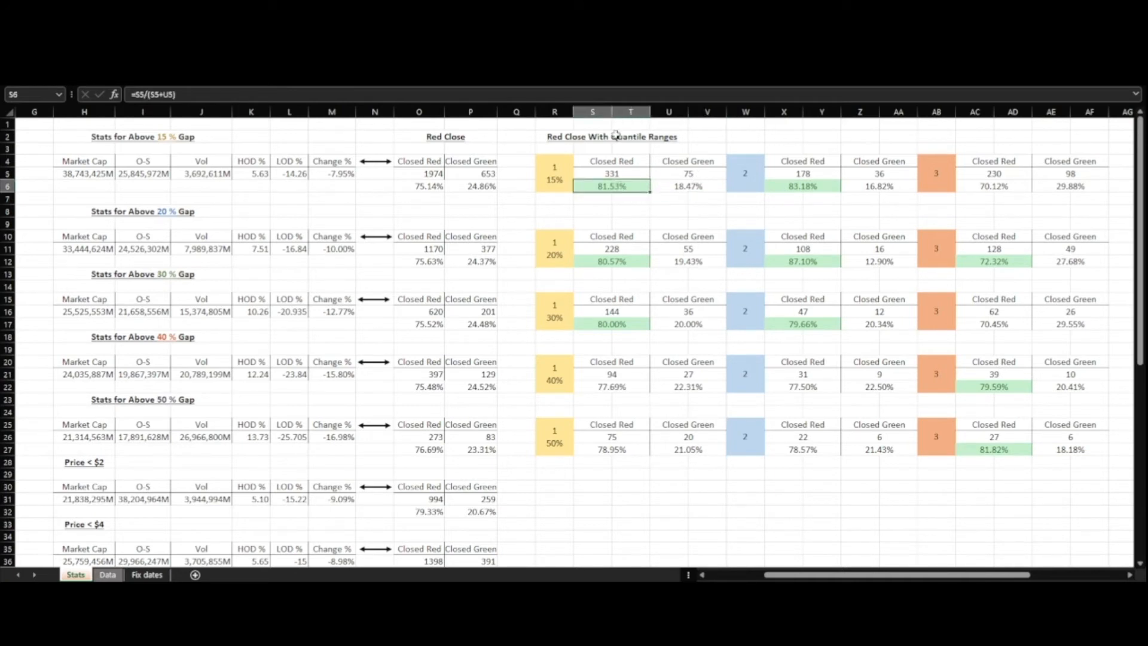
pyautogui.click(279, 95)
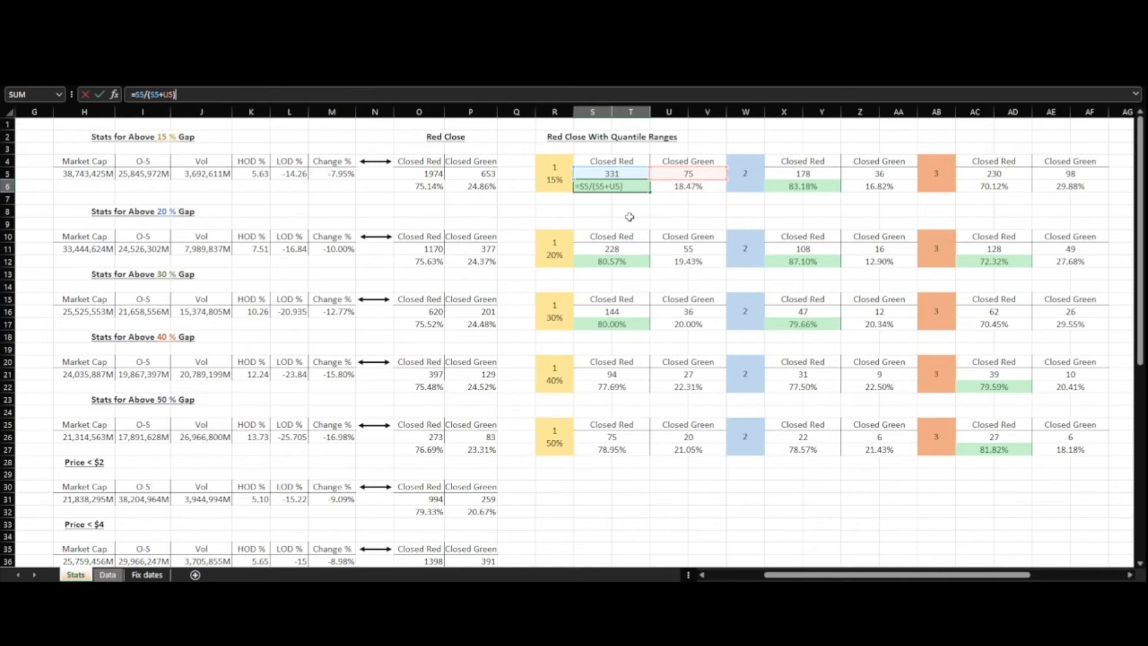
pyautogui.press('Return')
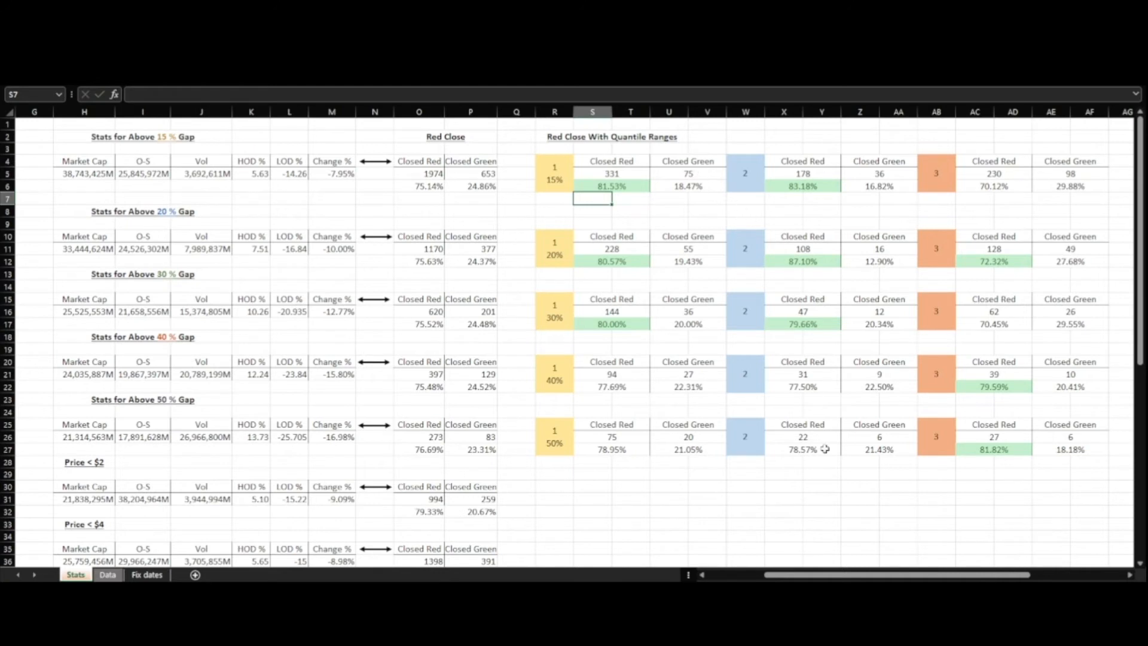
# - Review the Red Close With Quantile Ranges tables for all gap levels, and bring the Stop Size section into view
pyautogui.moveTo(804, 575); pyautogui.dragTo(842, 573)
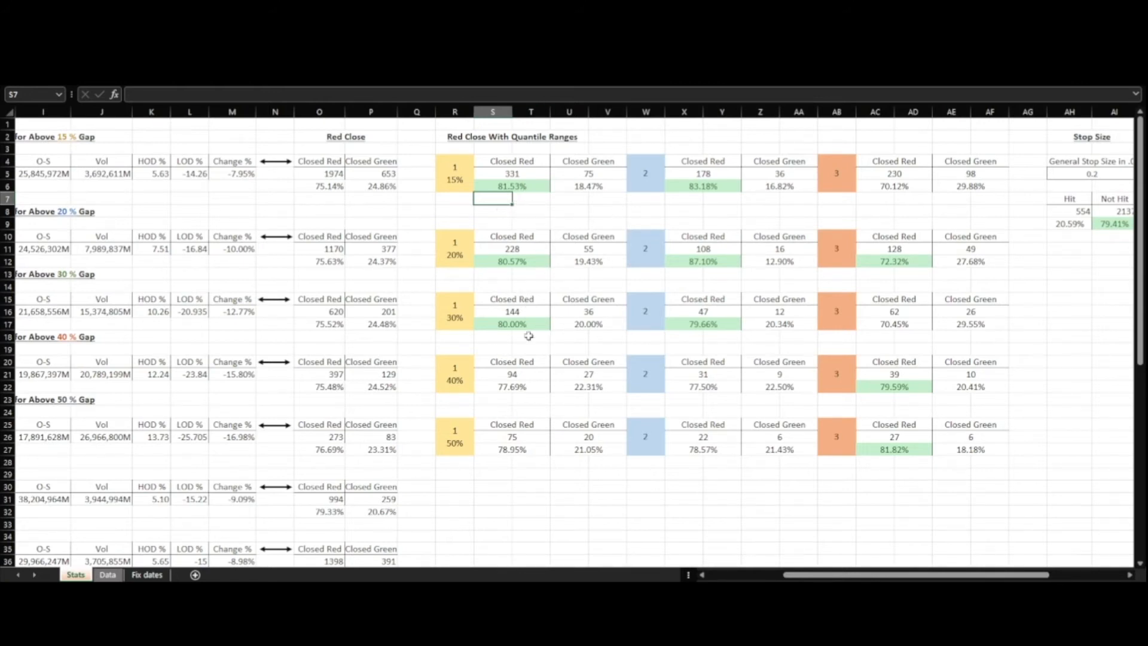
pyautogui.click(560, 223)
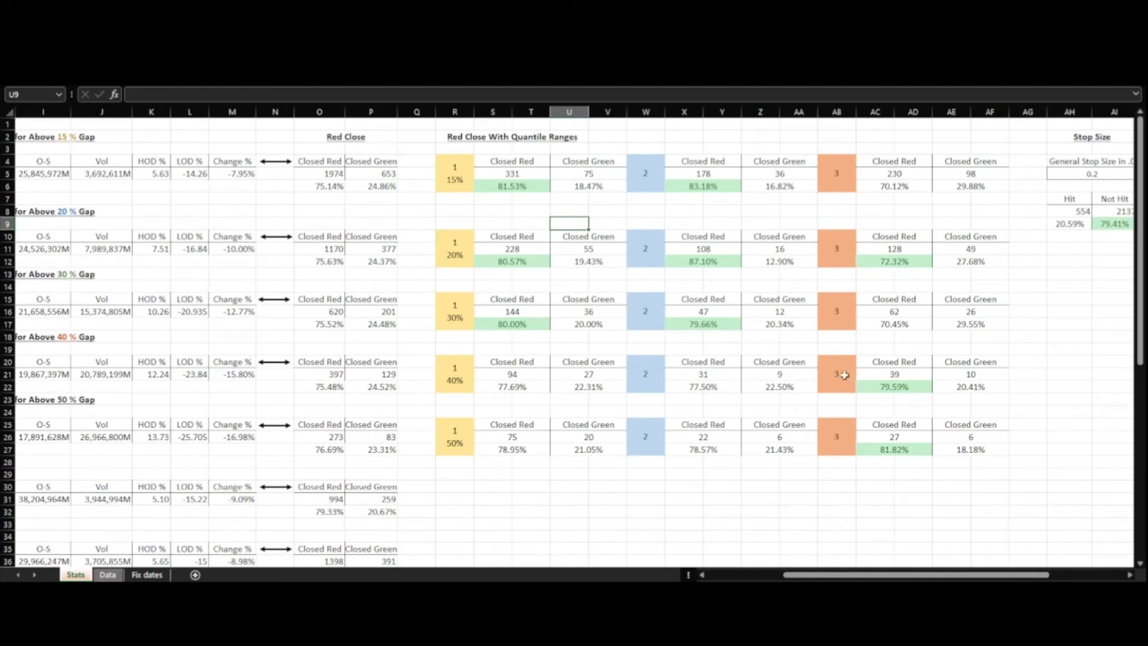
pyautogui.click(863, 524)
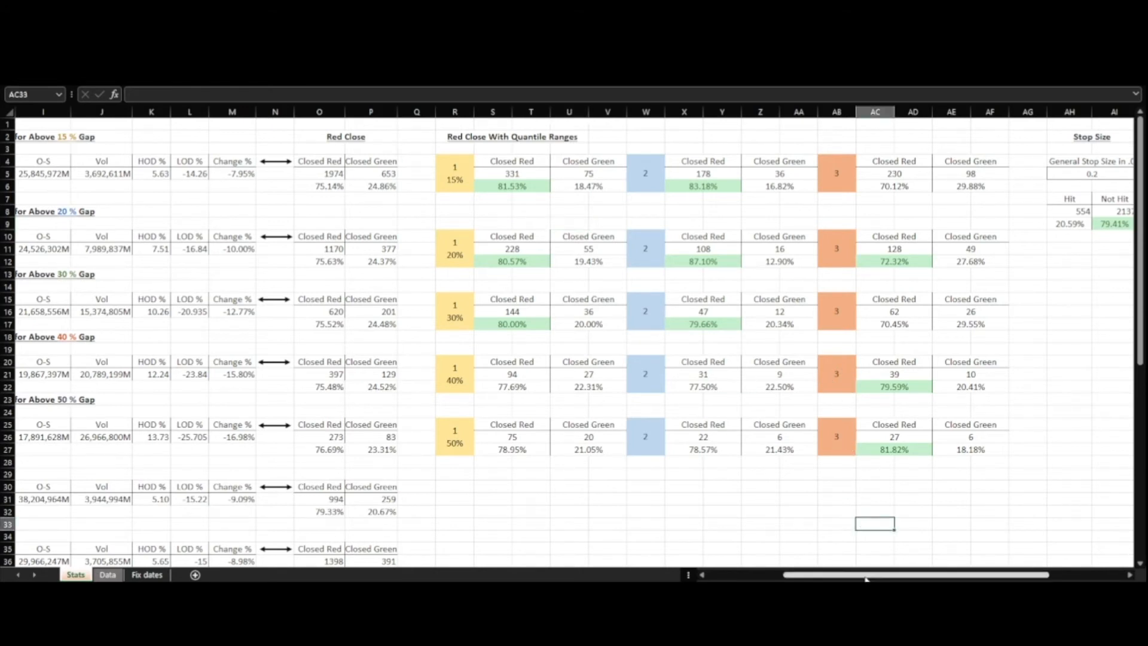
pyautogui.moveTo(850, 575); pyautogui.dragTo(917, 561)
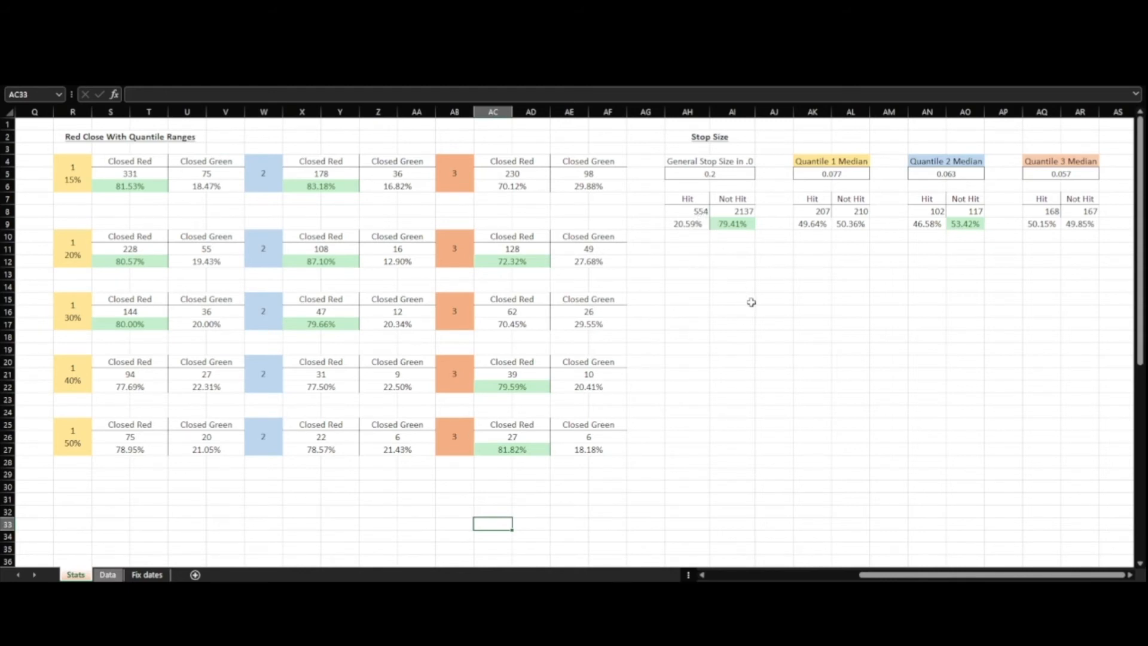
# - Examine the IF formula in the Data sheet's Stop General Size column, tracing its High, Open and stop size references without changing it
pyautogui.click(108, 575)
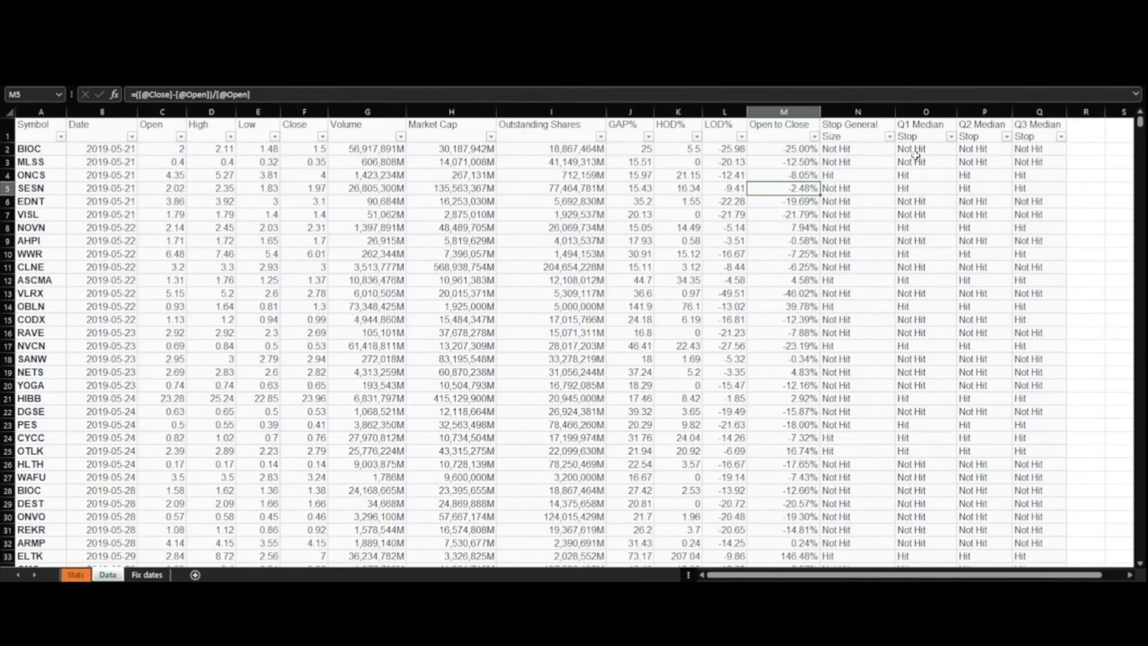
pyautogui.click(856, 132)
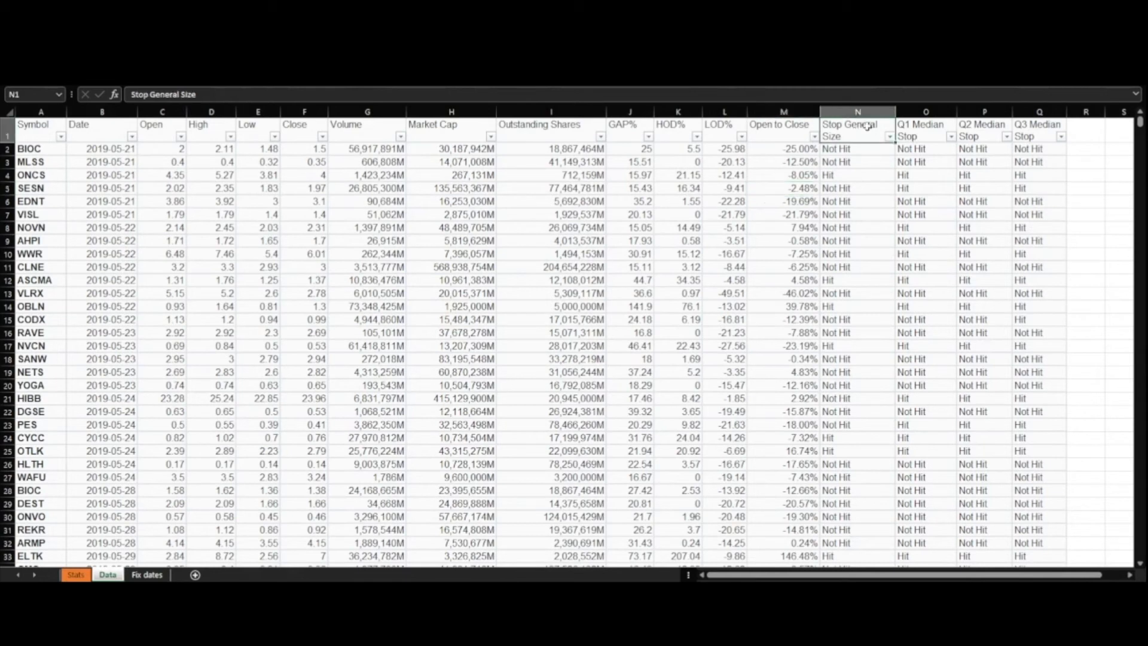
pyautogui.click(837, 151)
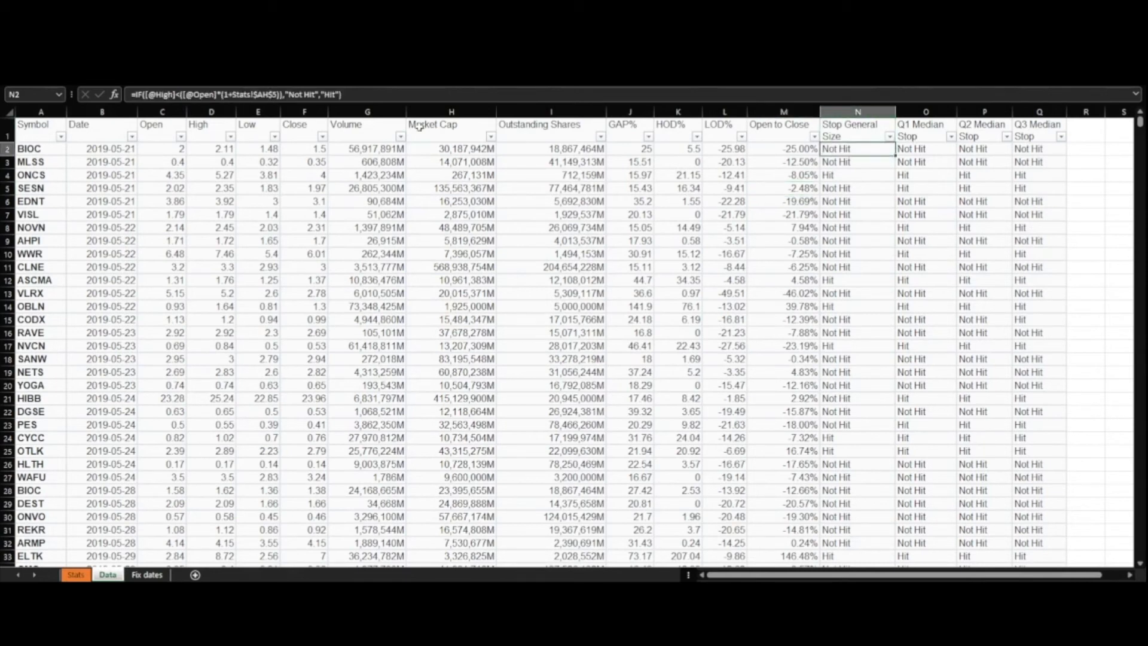
pyautogui.click(352, 100)
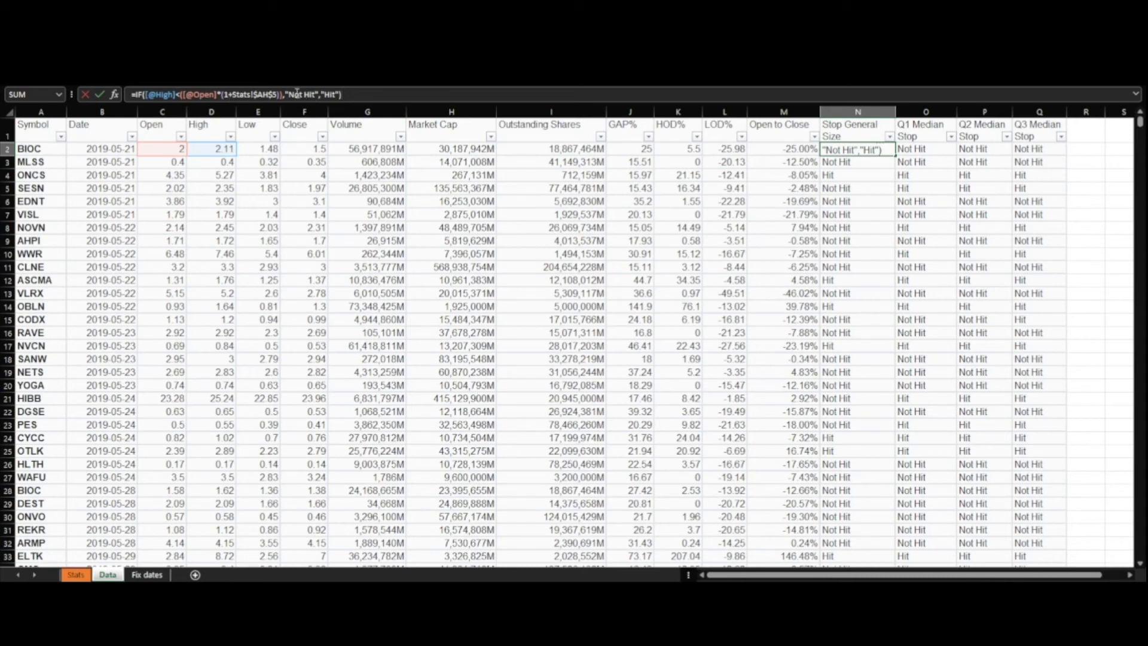
pyautogui.tripleClick(361, 95)
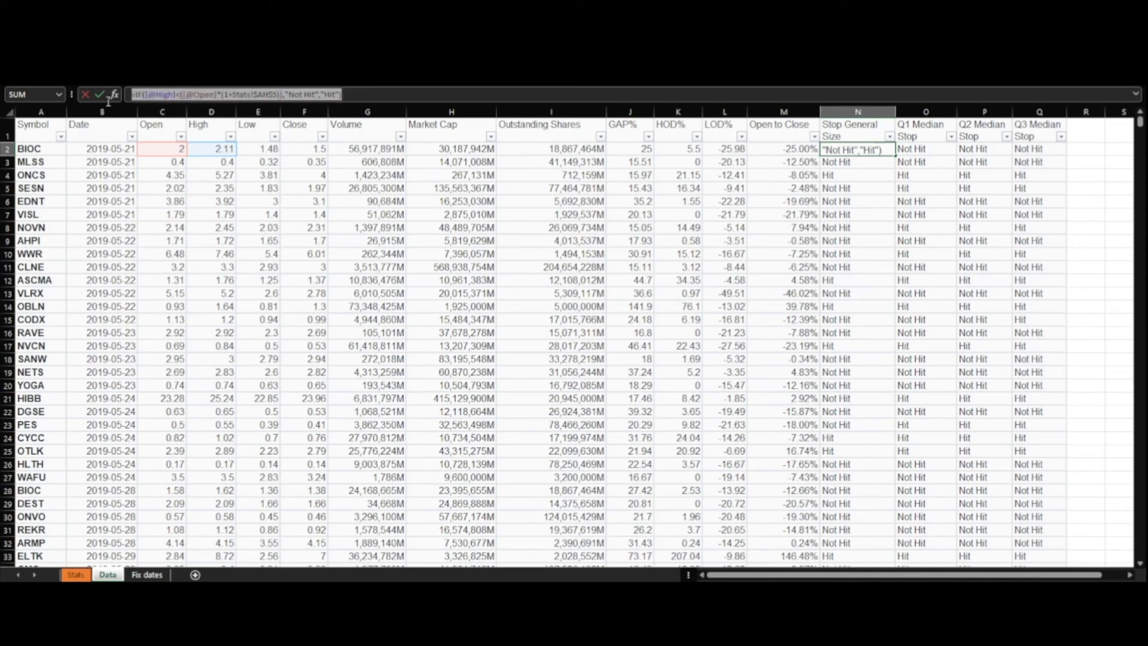
pyautogui.click(360, 95)
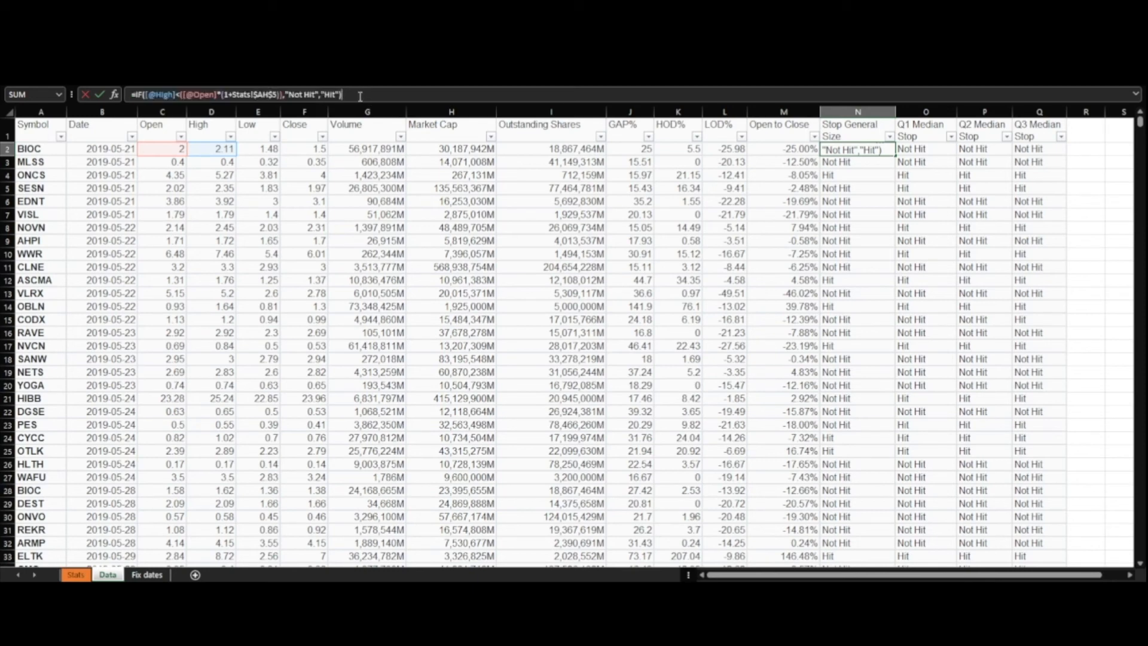
pyautogui.press('Return')
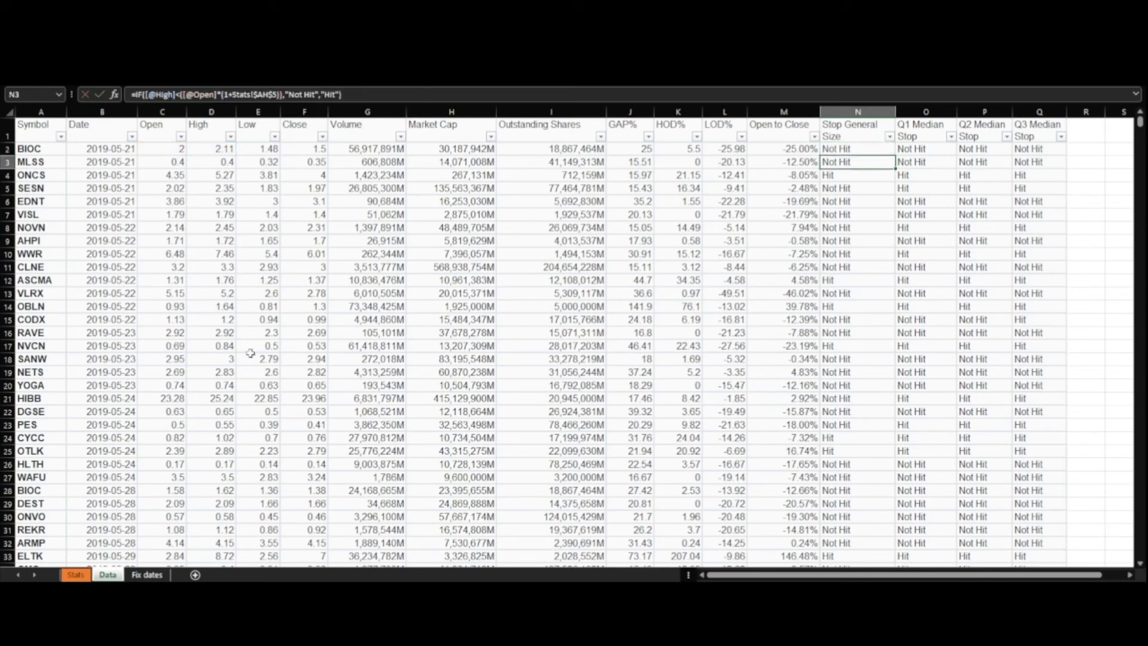
# - Inspect the COUNTIF formula behind the general stop size's Hit count on the Stats sheet
pyautogui.click(75, 574)
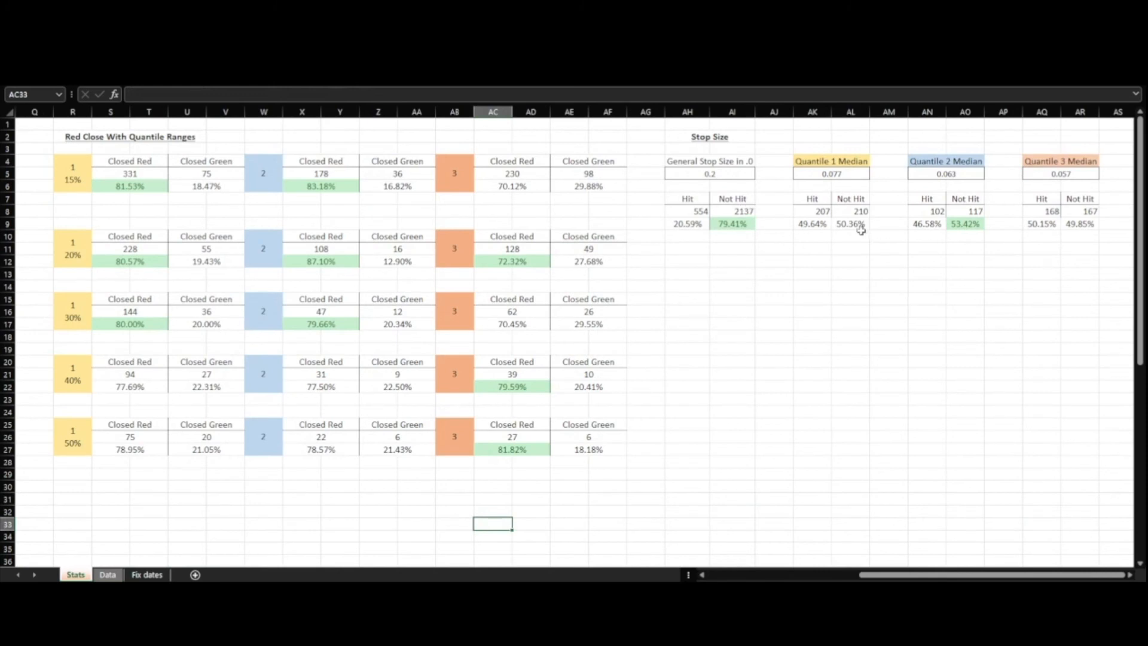
pyautogui.click(679, 213)
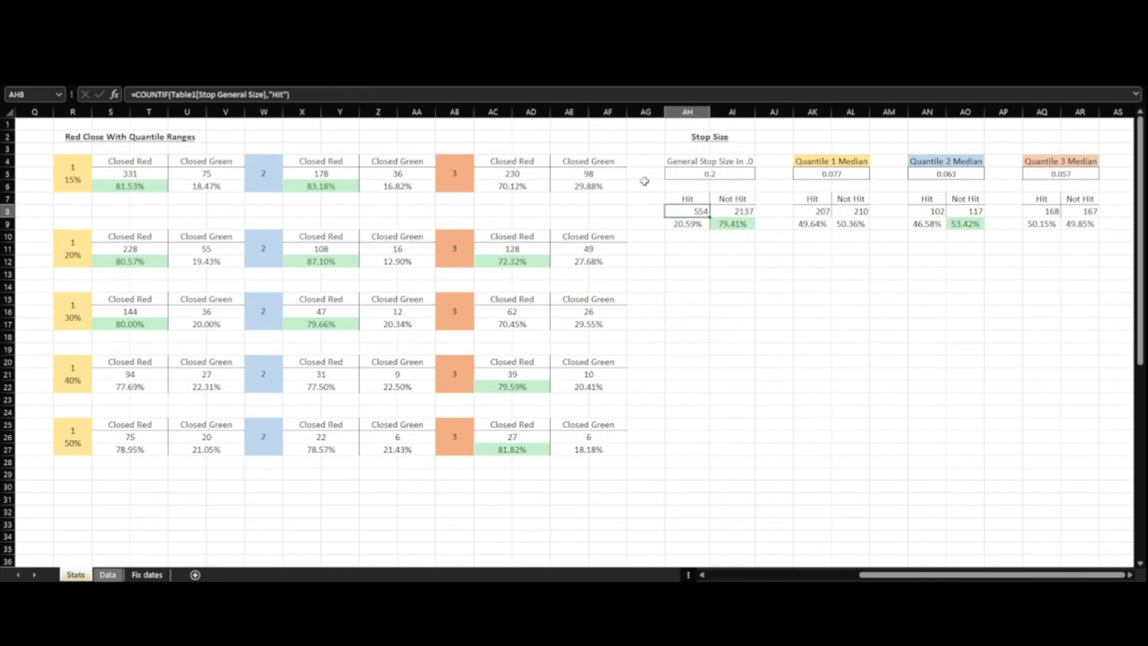
pyautogui.click(702, 236)
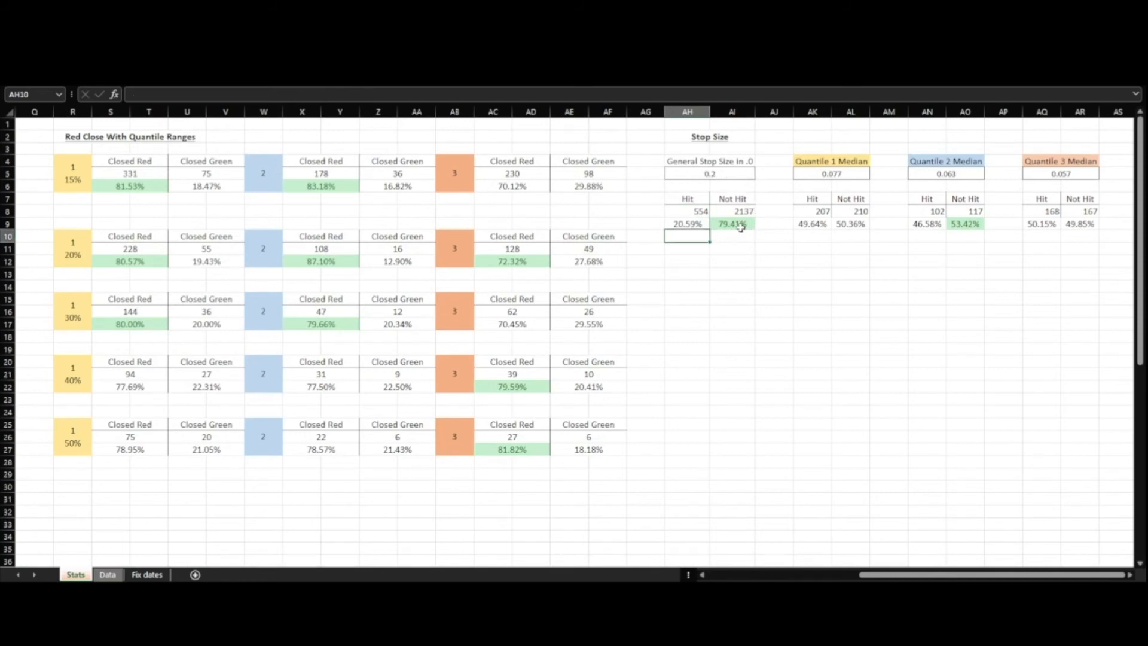
# - Set the General Stop Size value to 0.1 to test its effect, and restore it to 0.2
pyautogui.click(719, 172)
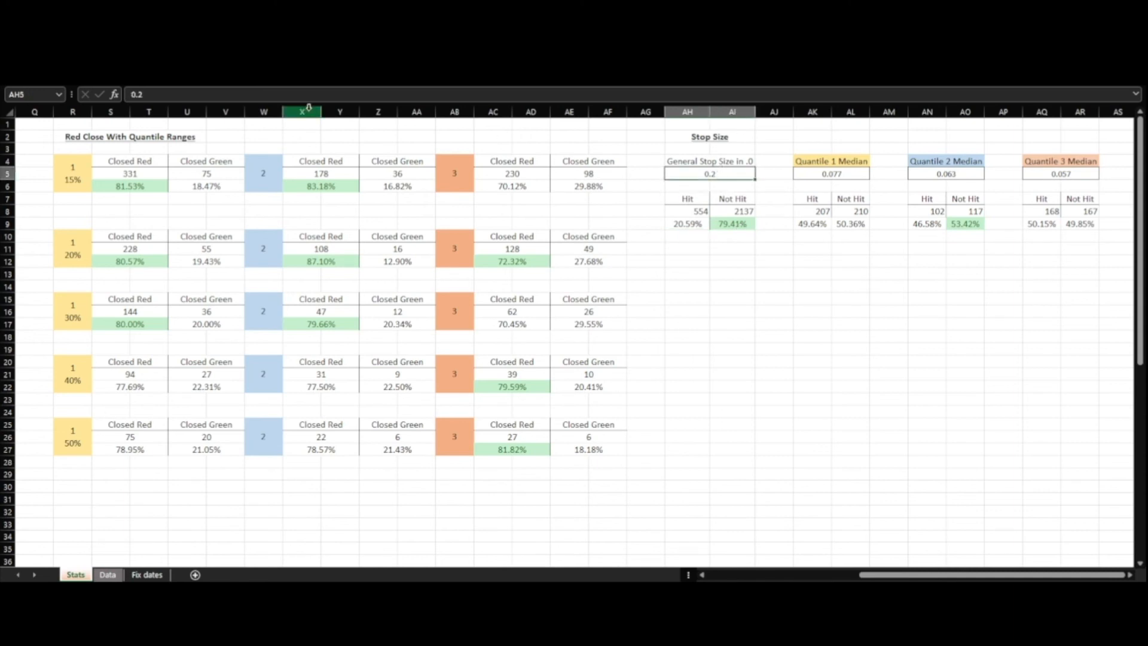
pyautogui.click(248, 94)
pyautogui.press('Return')
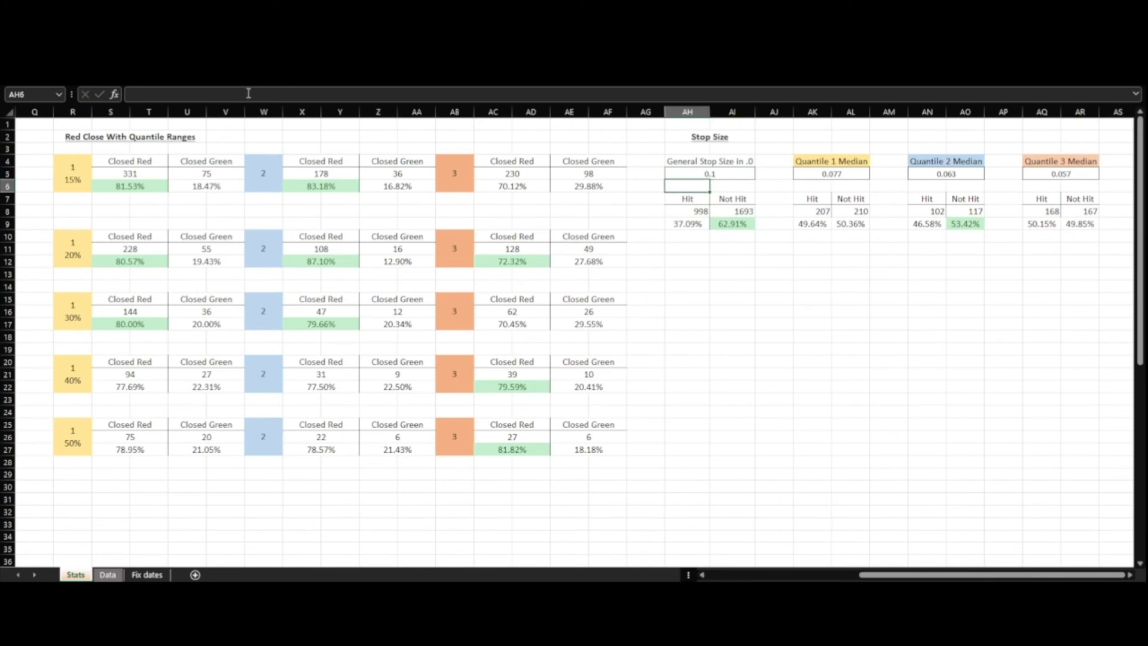
pyautogui.click(699, 172)
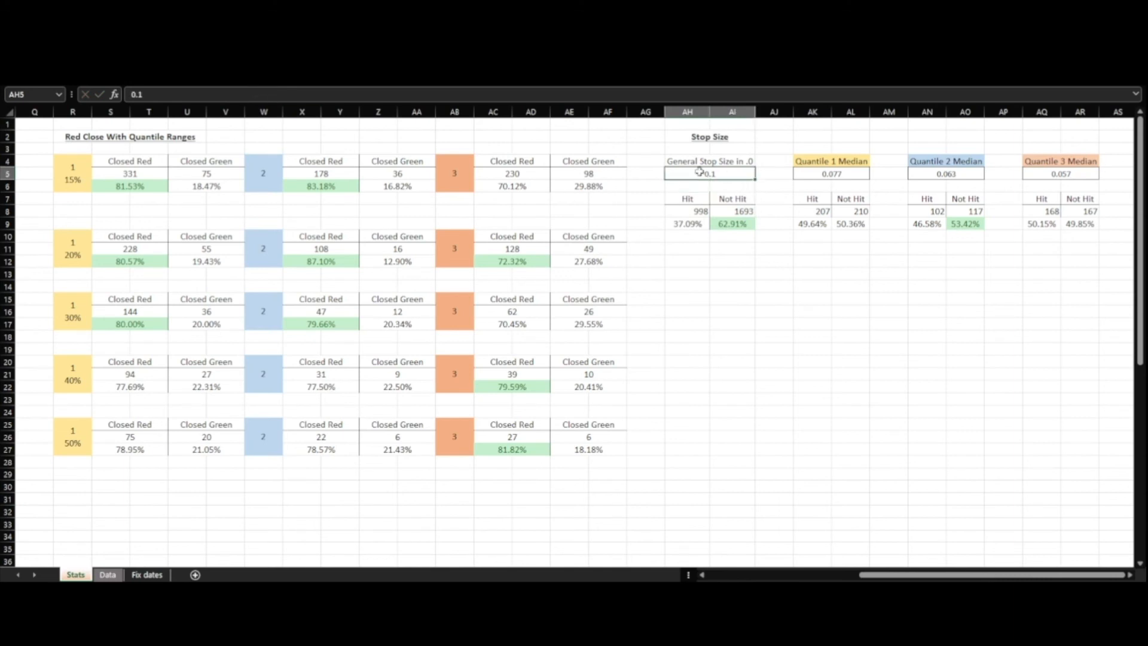
pyautogui.click(158, 95)
pyautogui.press('Return')
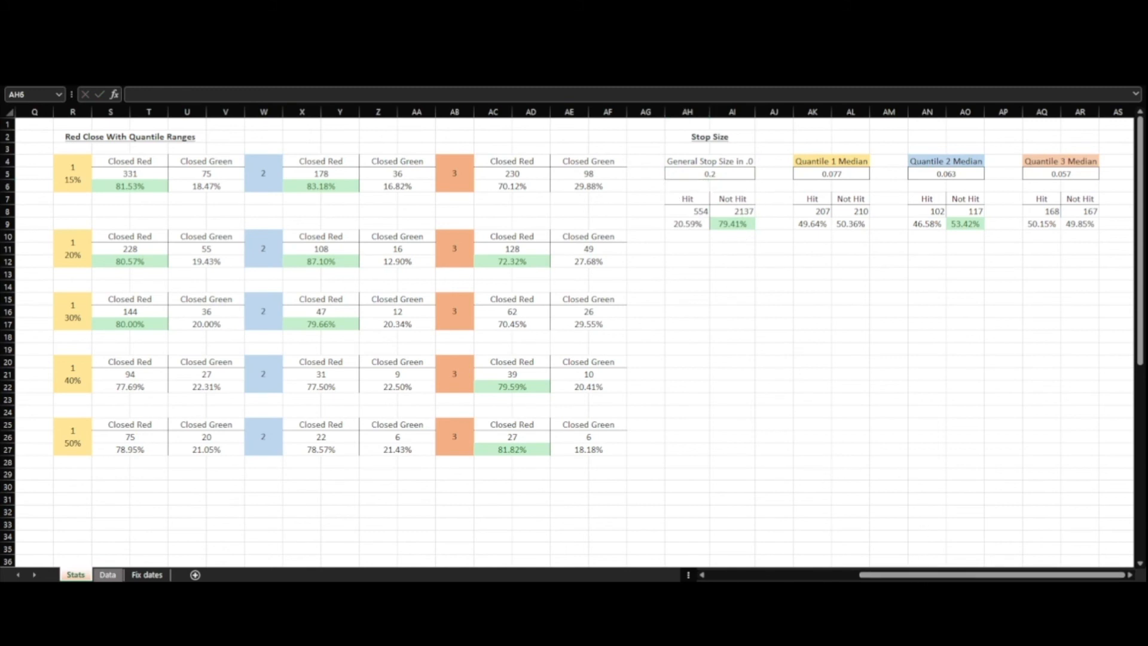
# - Look over the Stats sheet's yearly and monthly medians, price-range stats, custom testing parameters, and the quantile and stop size tables
pyautogui.moveTo(910, 576); pyautogui.dragTo(717, 552)
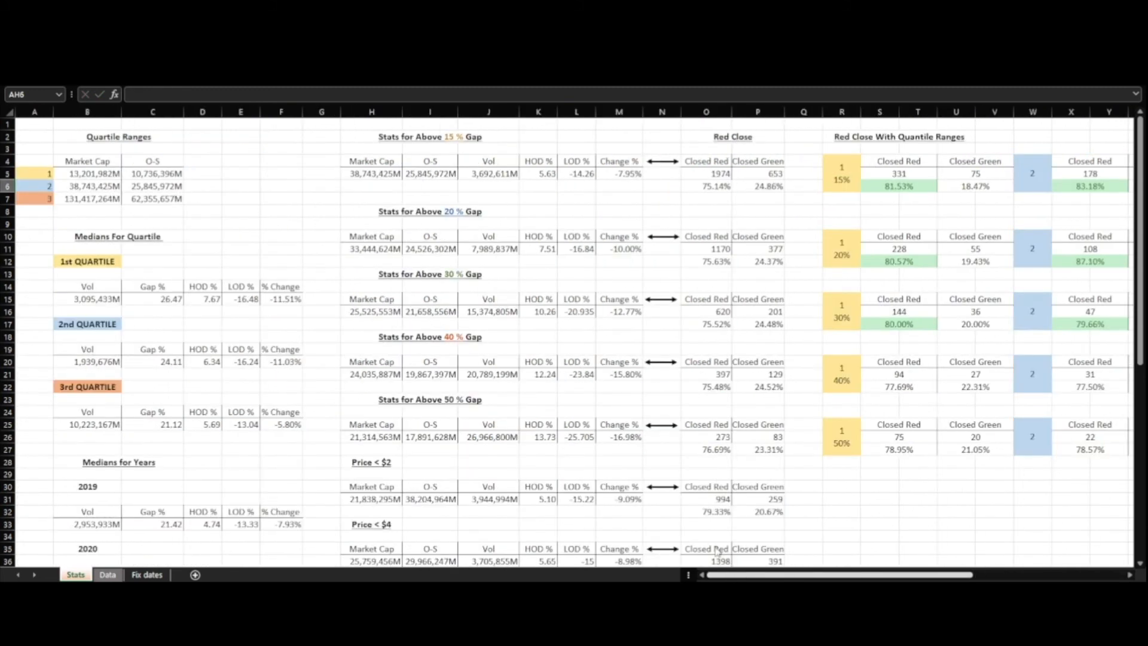
pyautogui.scroll(-9, 711, 402)
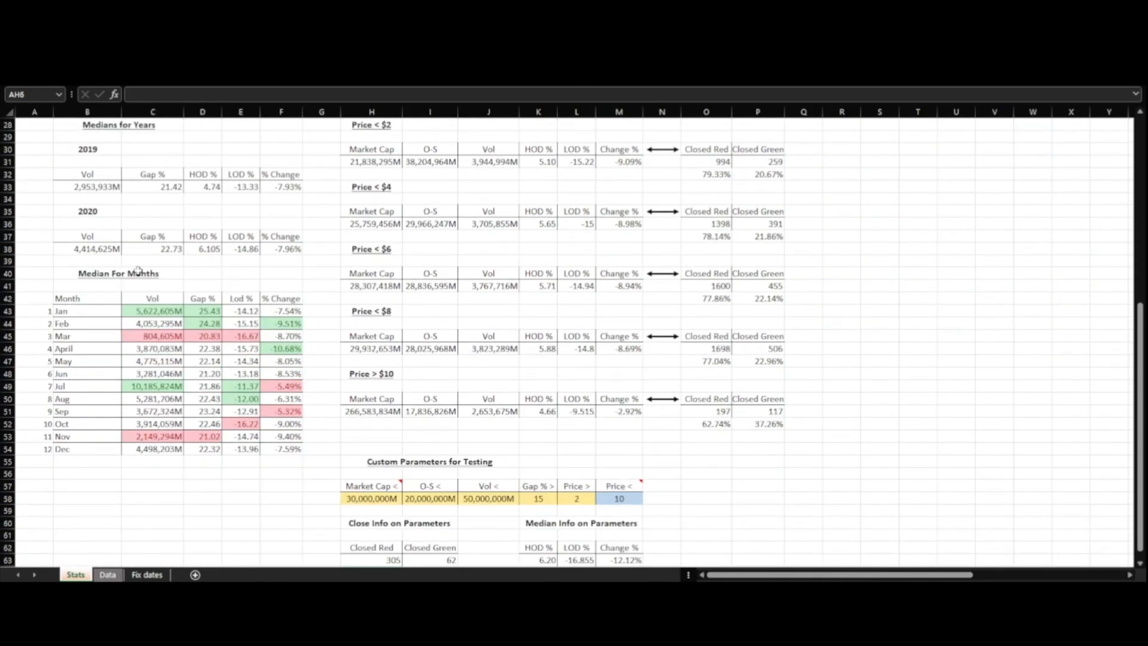
pyautogui.scroll(-3, 452, 468)
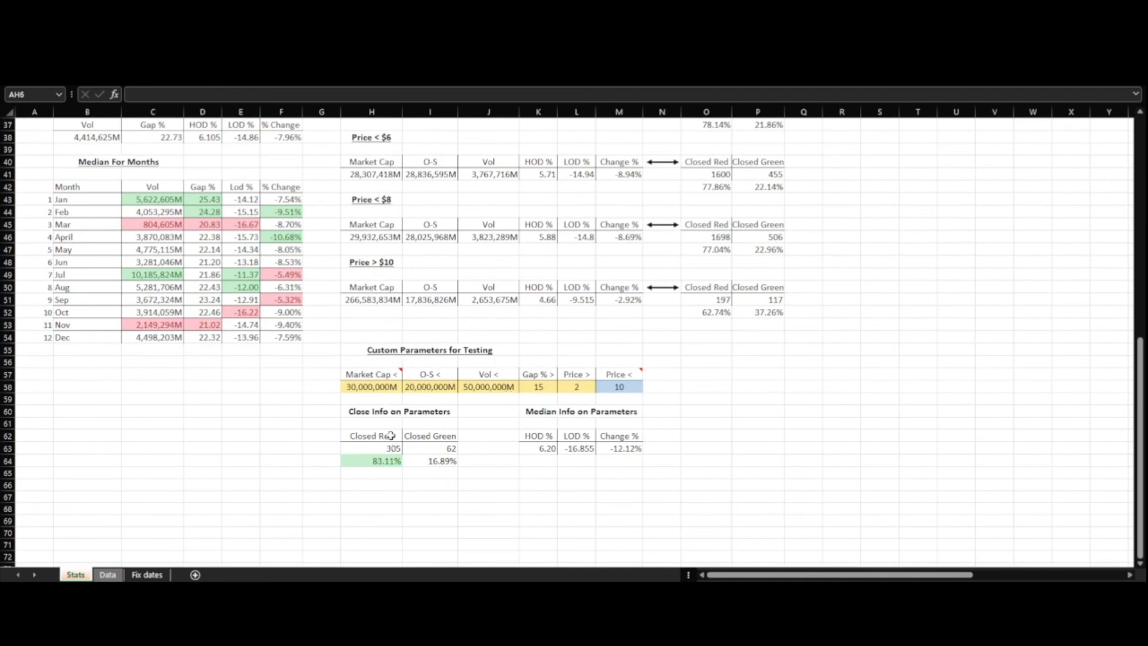
pyautogui.scroll(7, 762, 383)
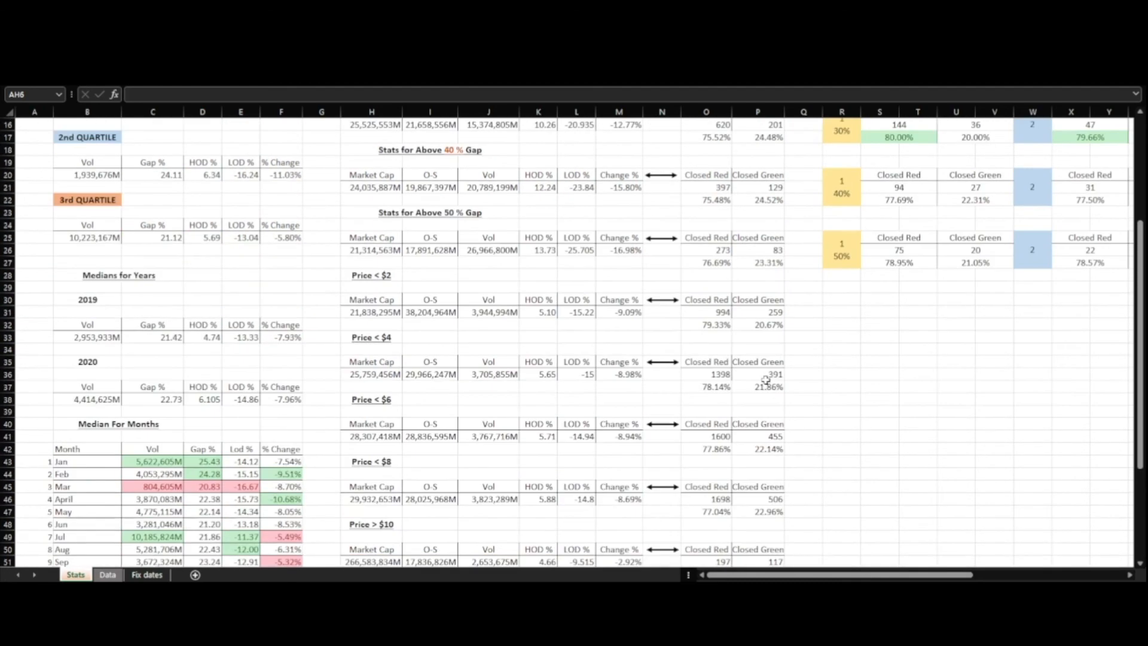
pyautogui.scroll(5, 765, 381)
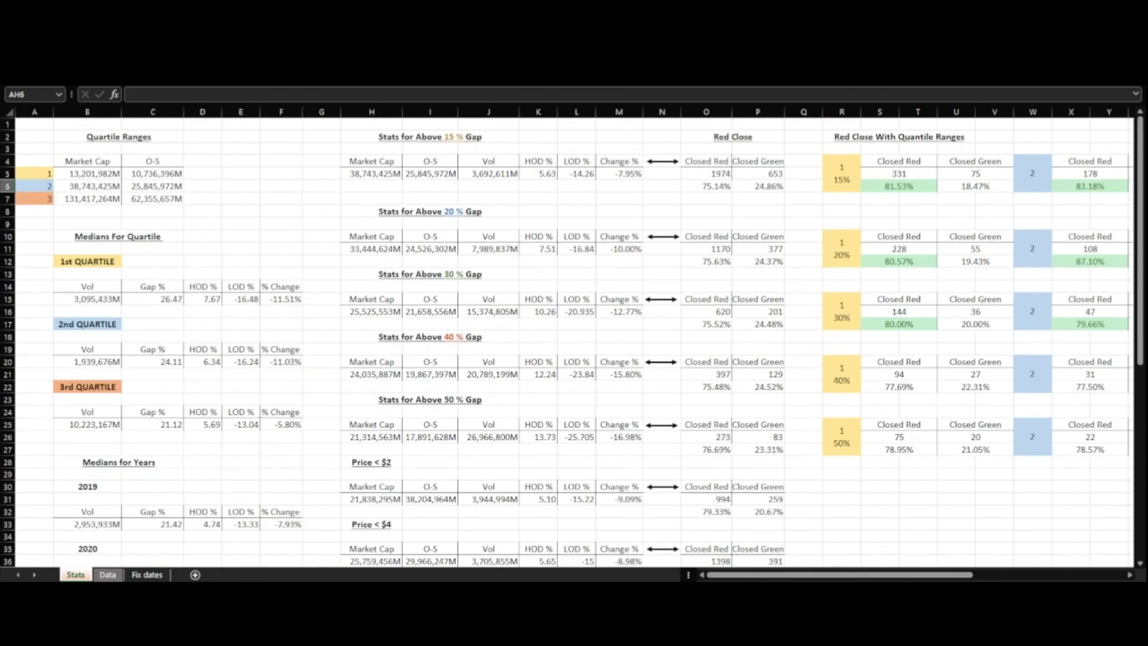
pyautogui.hscroll(5, 892, 558)
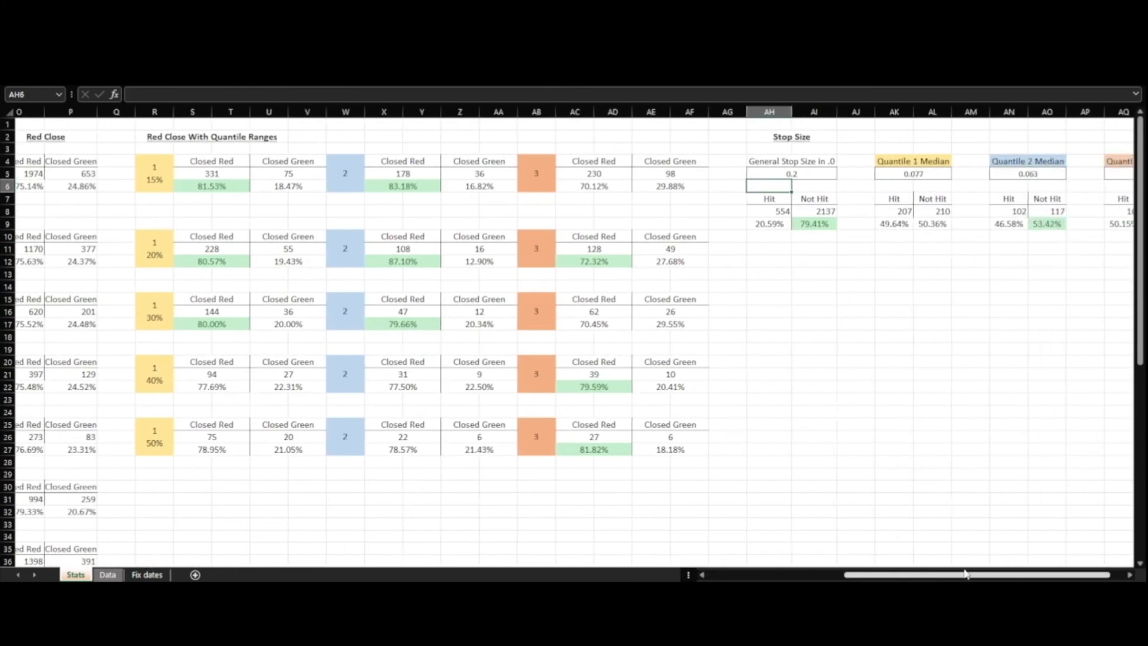
pyautogui.hscroll(-5, 965, 572)
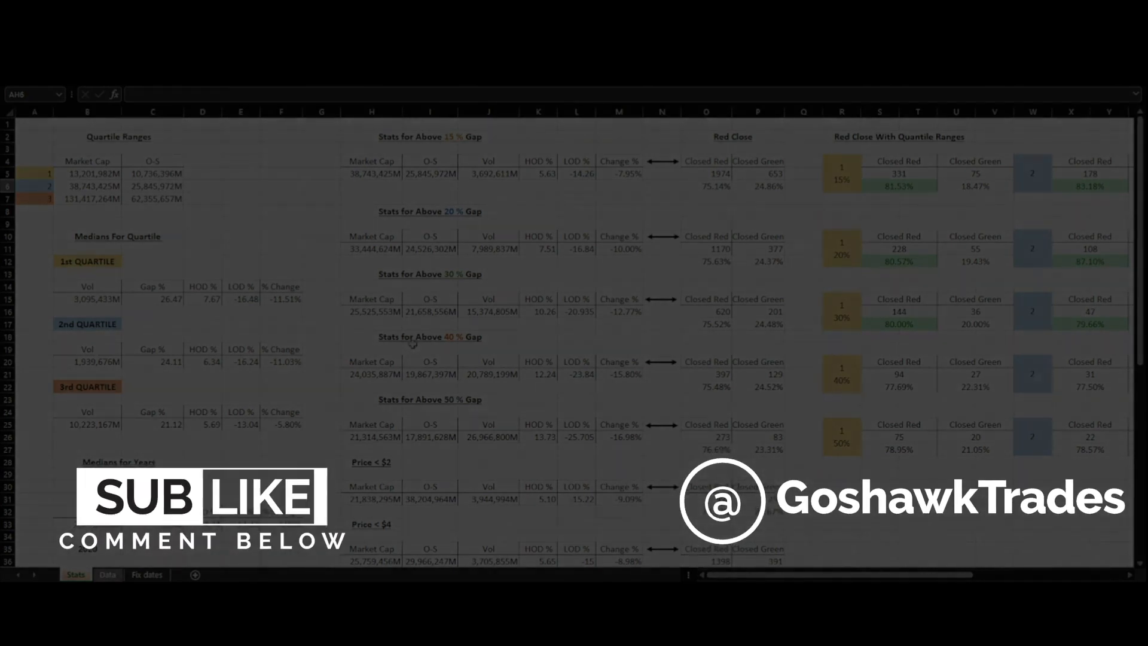
pyautogui.scroll(-10, 371, 353)
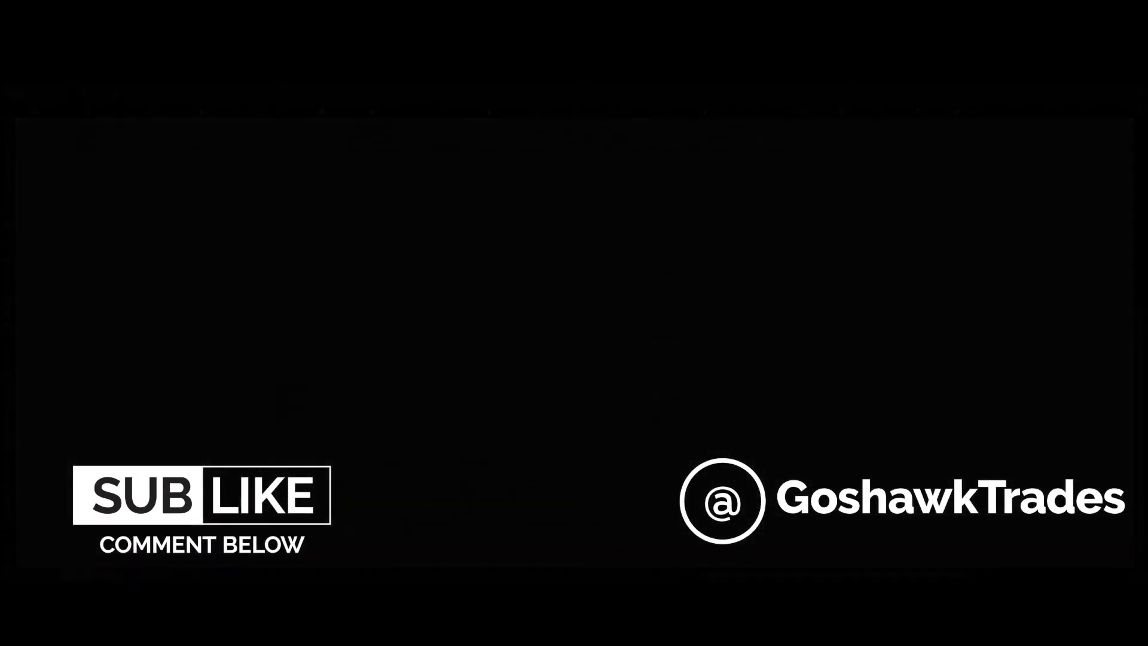